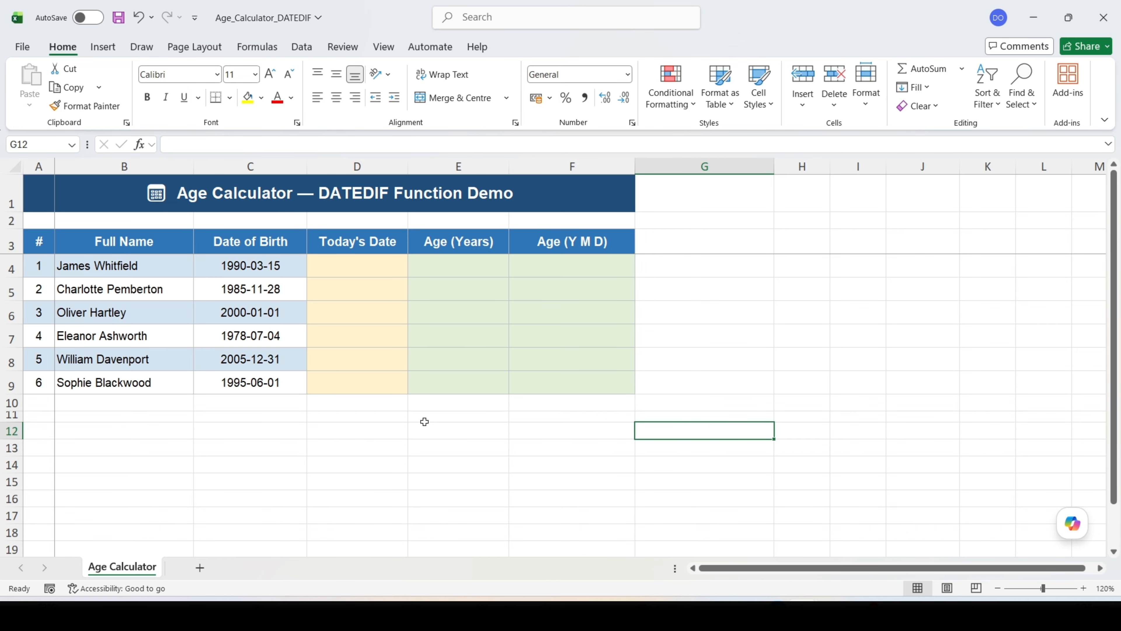
Enter the formula =TODAY() in cell D4 of the Today's Date column.
{"action": "left_click", "coordinate": [370, 265]}
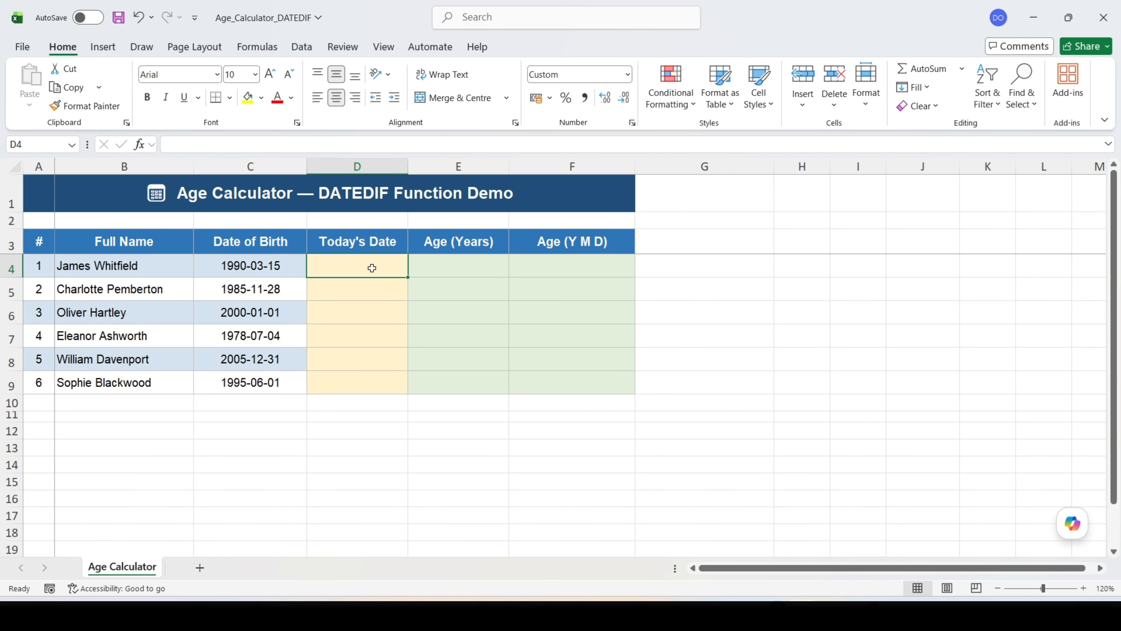
{"action": "double_click", "coordinate": [372, 268]}
{"action": "type", "text": "=toda"}
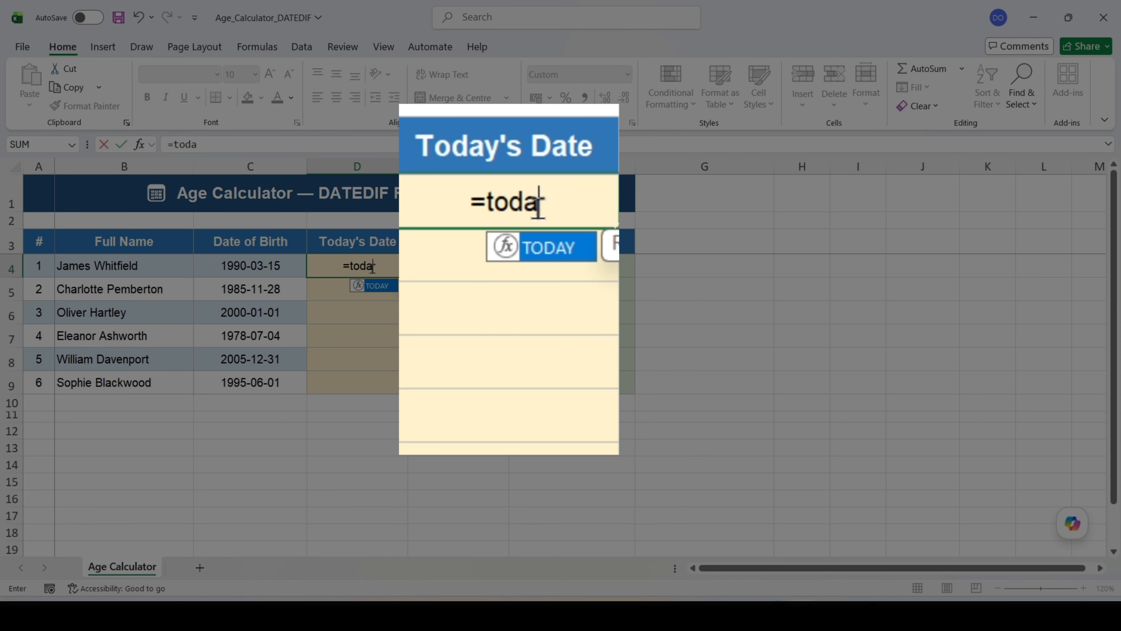
{"action": "double_click", "coordinate": [372, 286]}
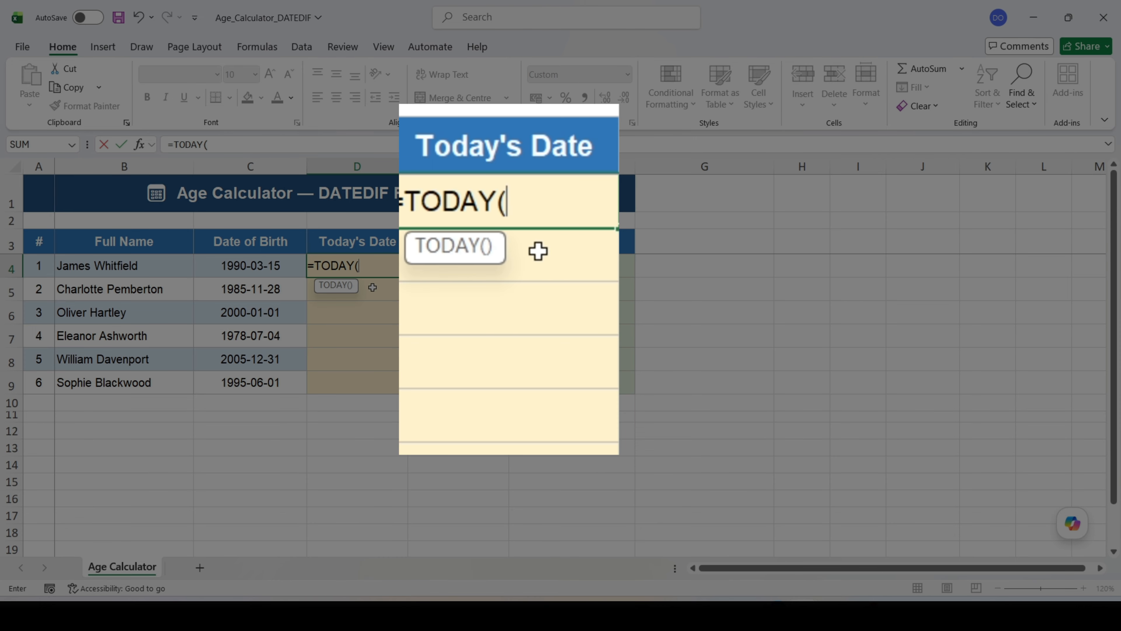
{"action": "type", "text": ")"}
{"action": "key", "text": "Return"}
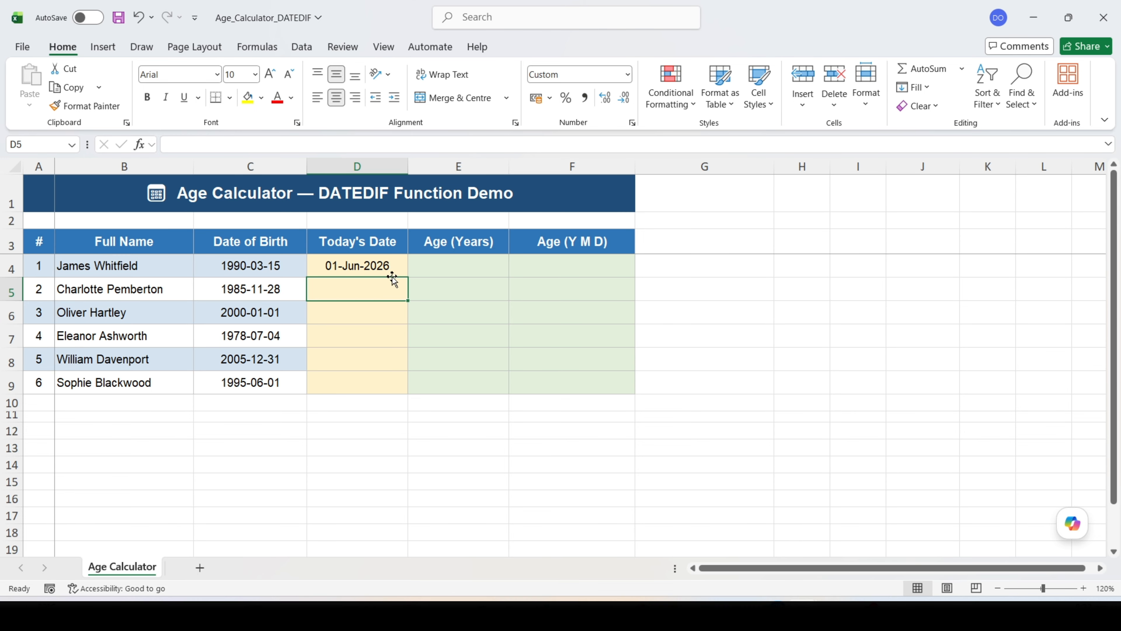
Fill the TODAY formula from D4 down through D9.
{"action": "left_click", "coordinate": [391, 263]}
{"action": "double_click", "coordinate": [408, 278]}
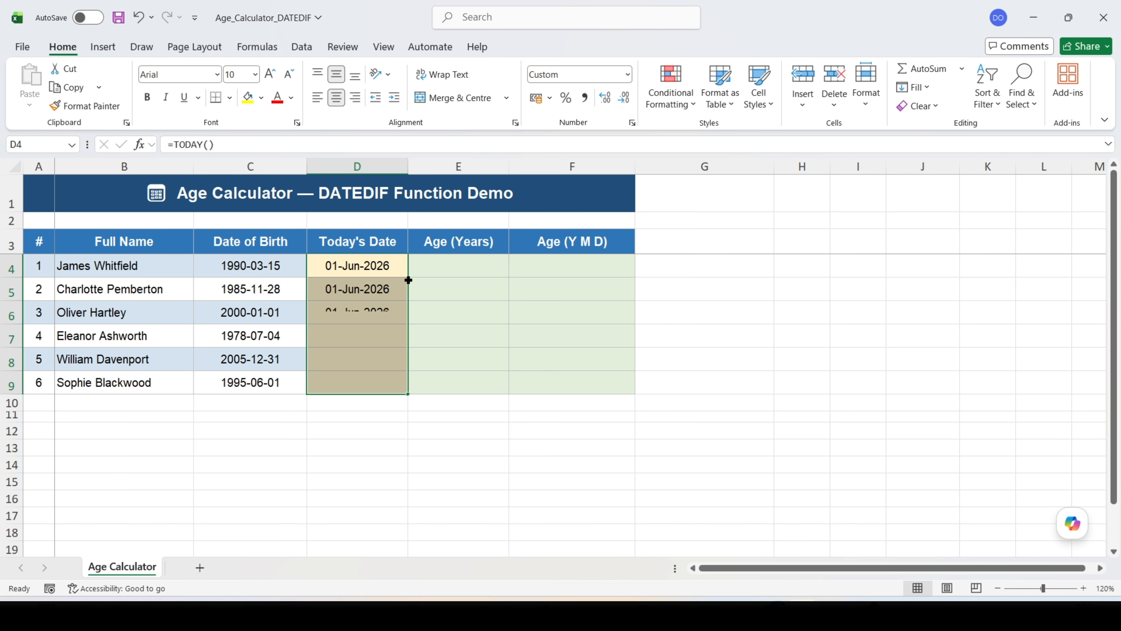
{"action": "left_click", "coordinate": [483, 465]}
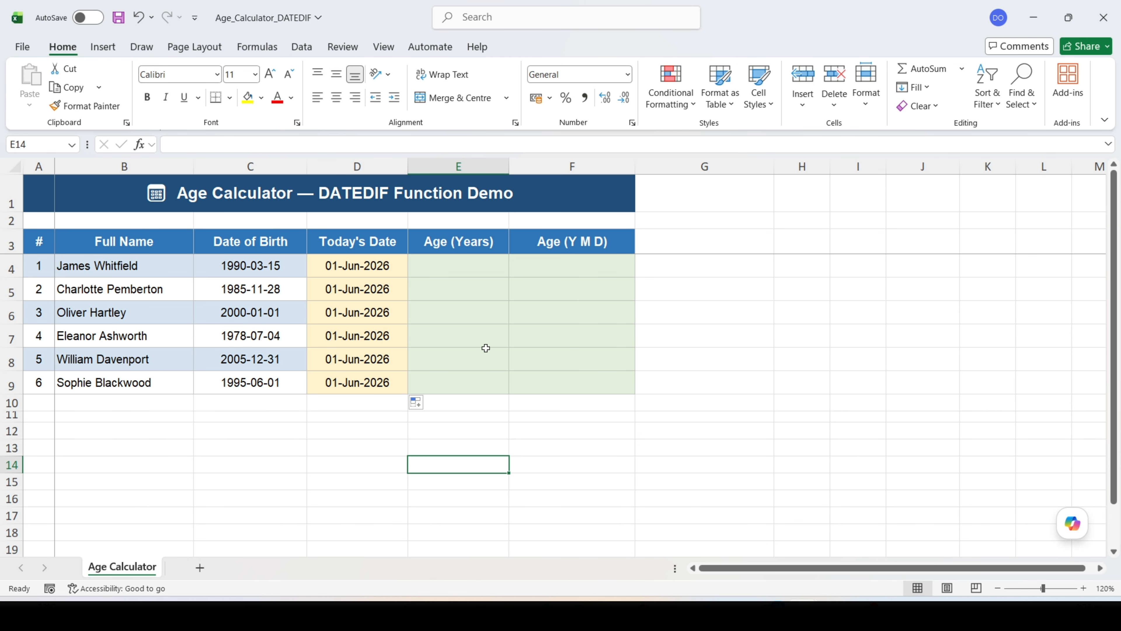
{"action": "left_click", "coordinate": [480, 268]}
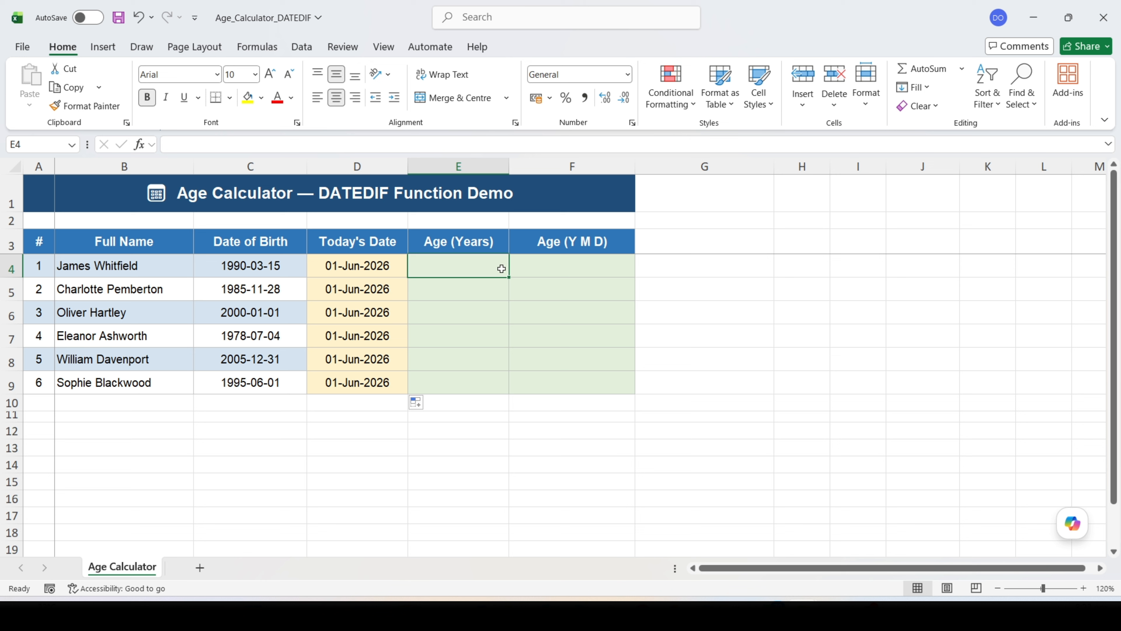
{"action": "left_click", "coordinate": [550, 268]}
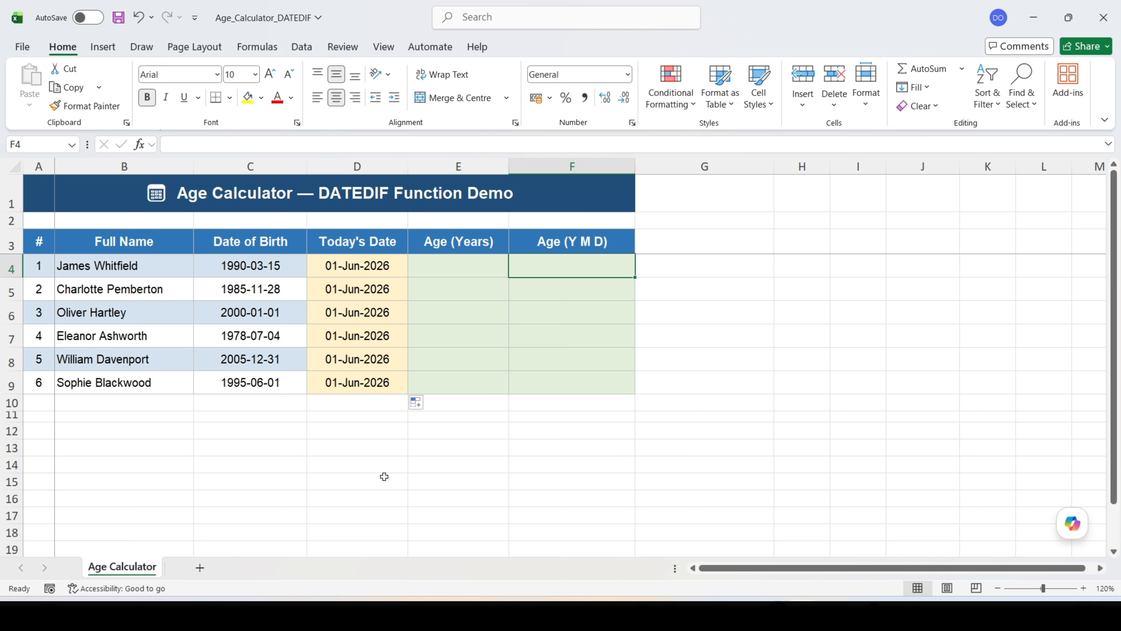
{"action": "left_click", "coordinate": [407, 467]}
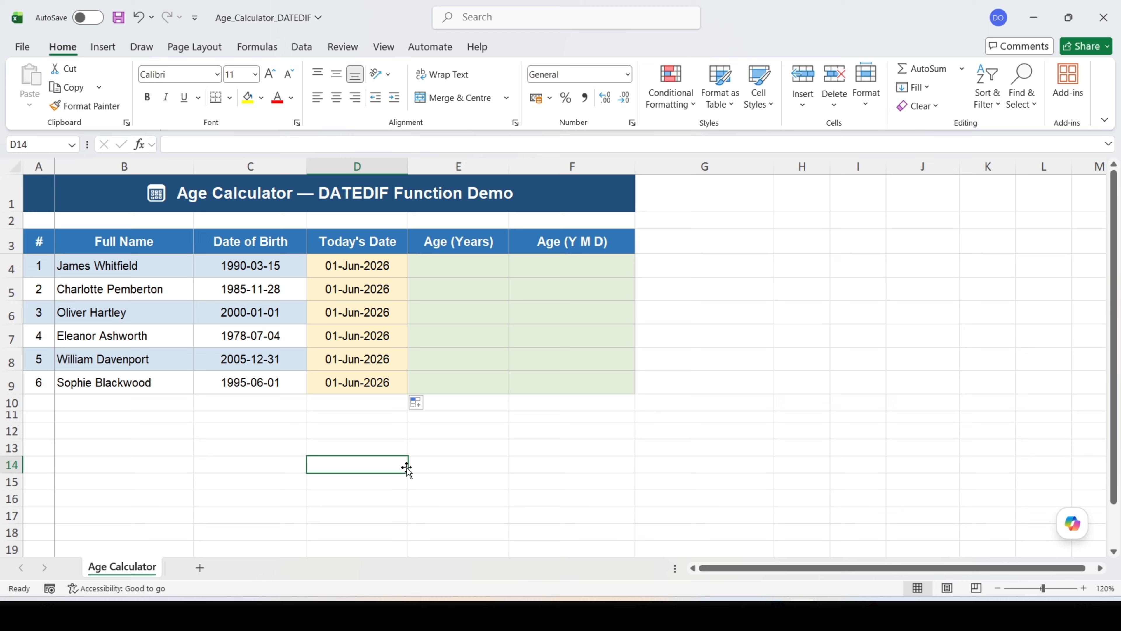
Calculate the age in full years in E4 with =DATEDIF(C4,D4,"Y") and fill the formula down through E9.
{"action": "left_click", "coordinate": [474, 271]}
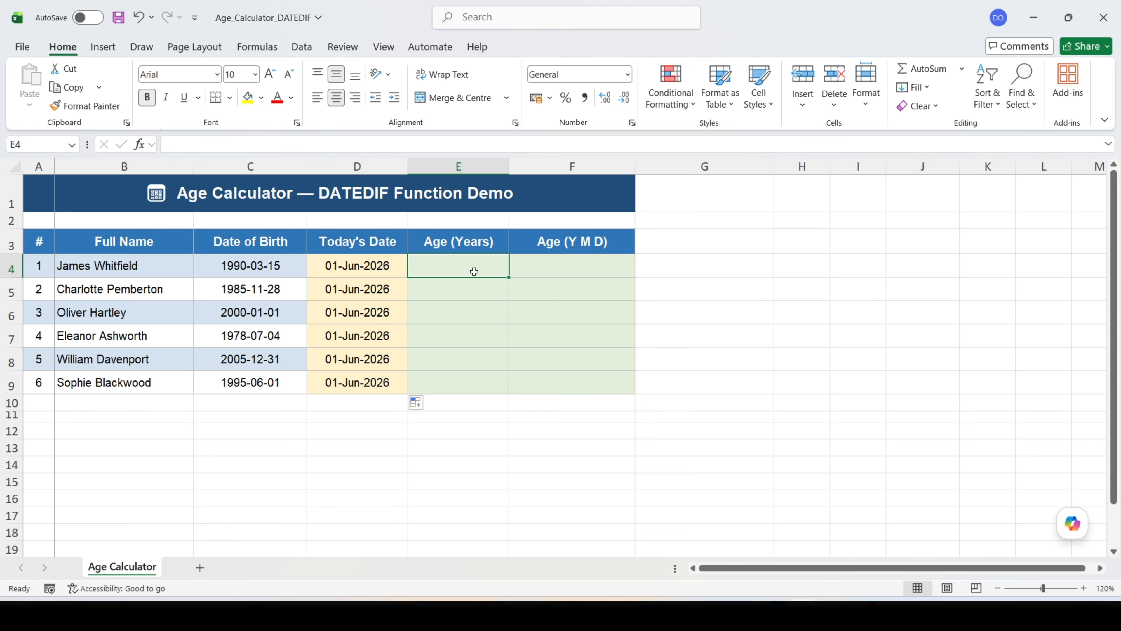
{"action": "type", "text": "=da"}
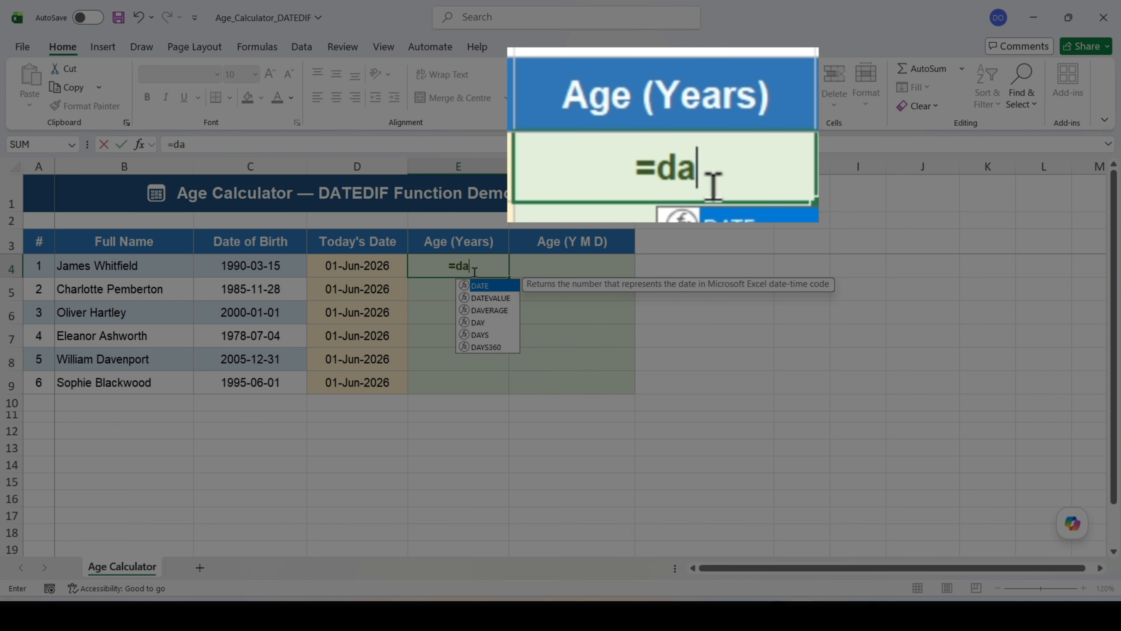
{"action": "type", "text": "tedif"}
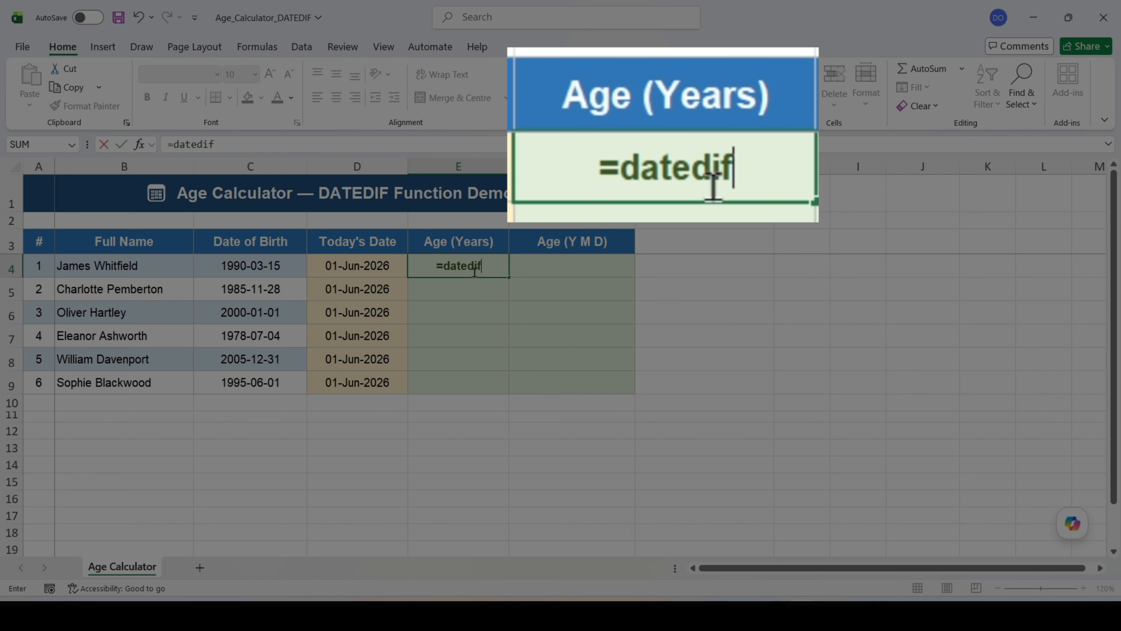
{"action": "type", "text": "("}
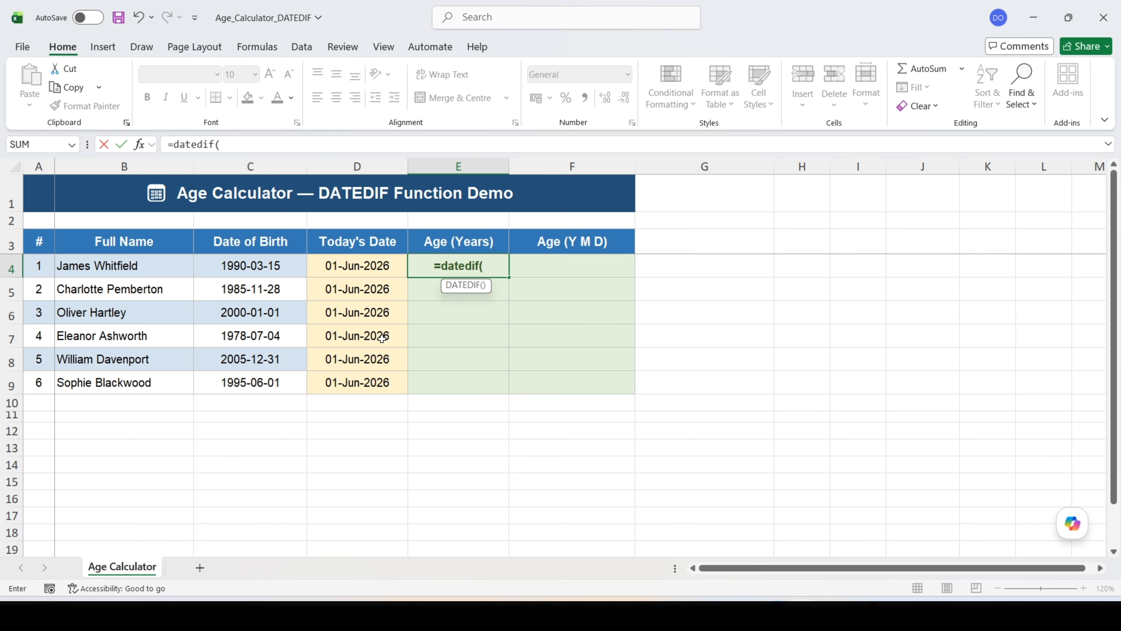
{"action": "left_click", "coordinate": [268, 264]}
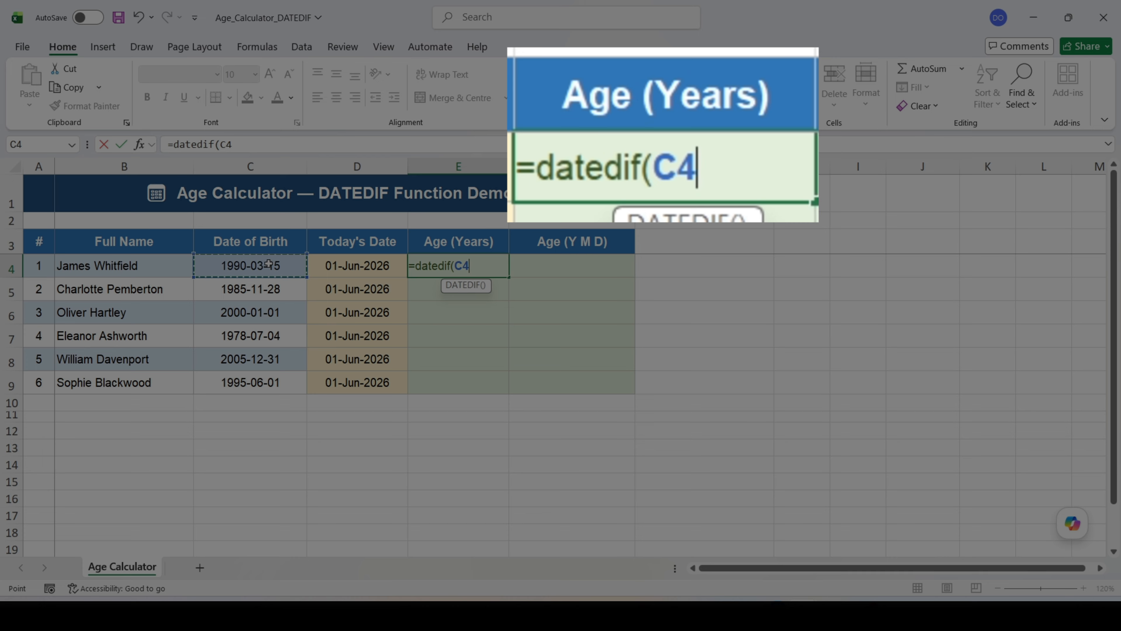
{"action": "type", "text": ","}
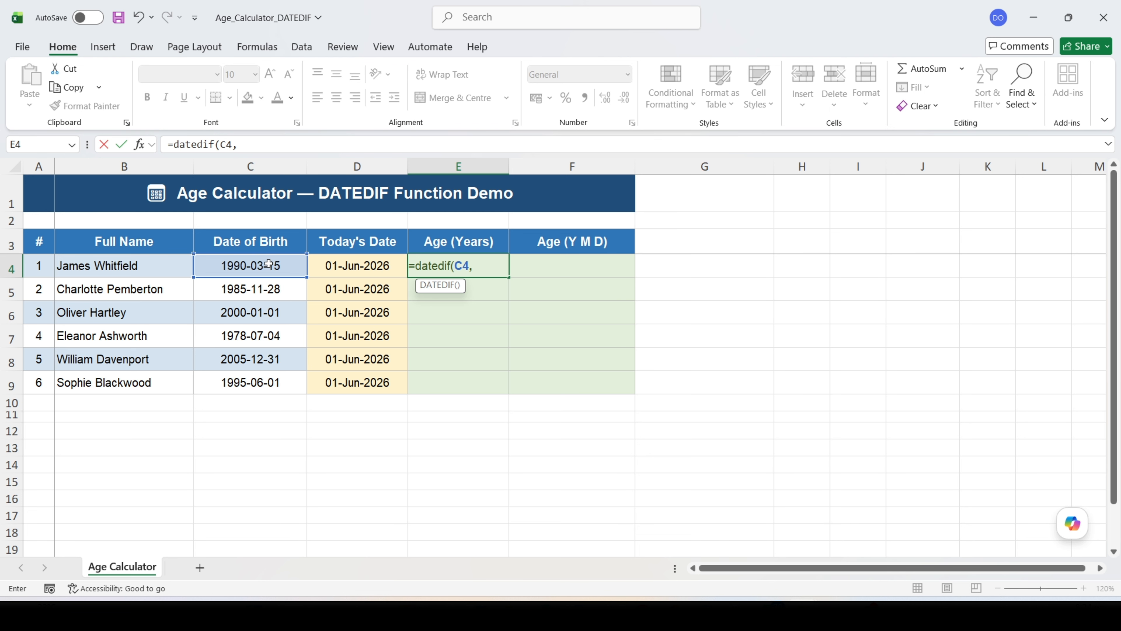
{"action": "left_click", "coordinate": [355, 265]}
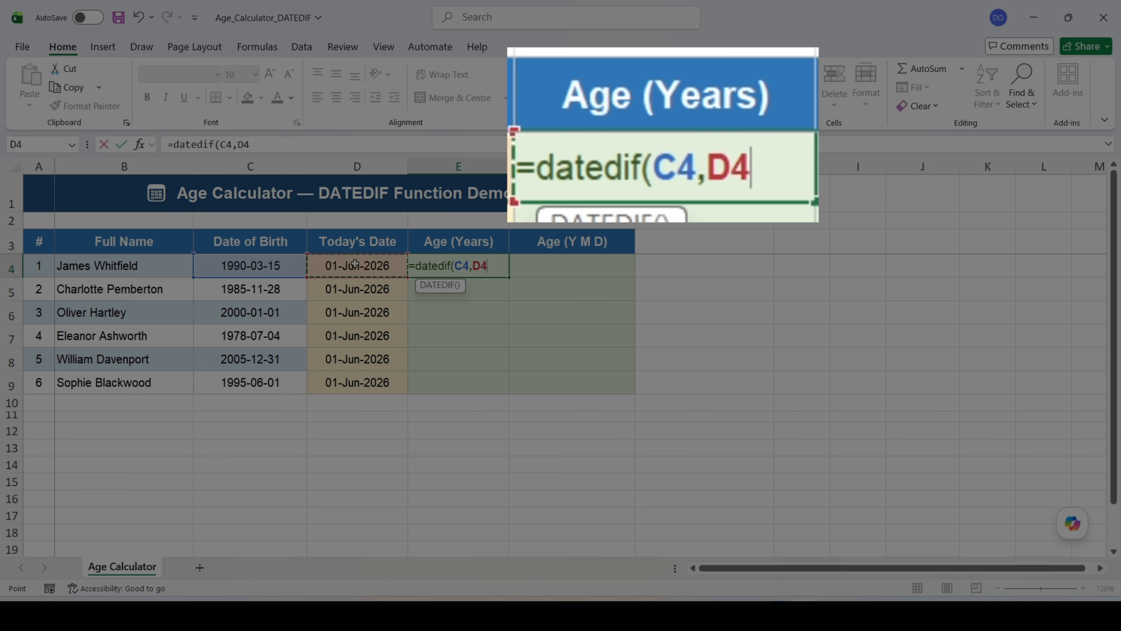
{"action": "type", "text": ",\"Y\""}
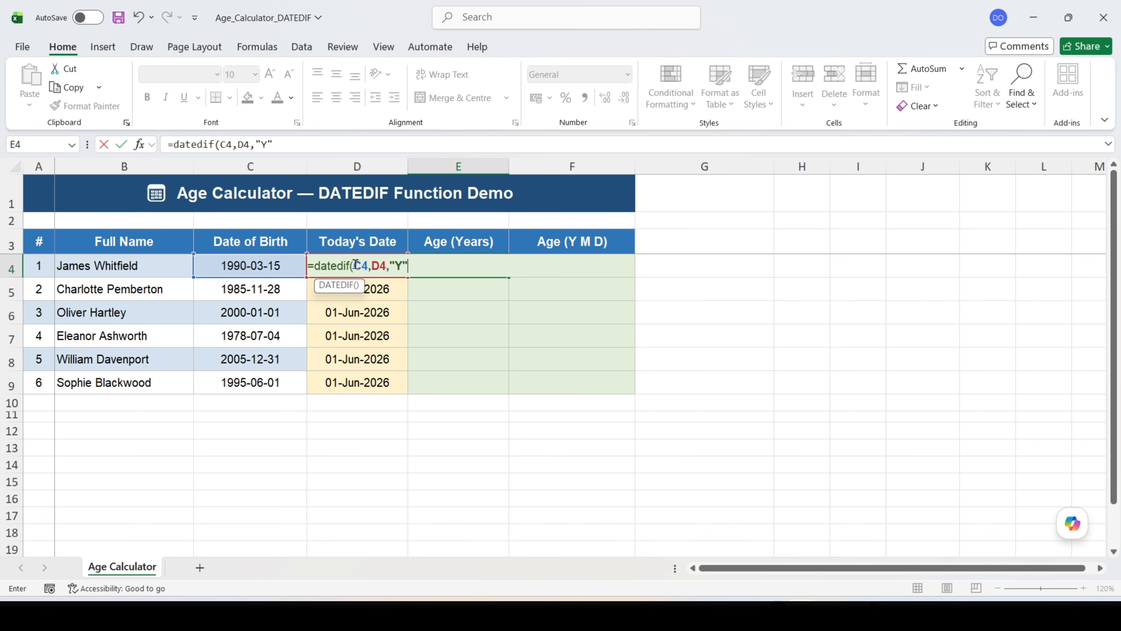
{"action": "type", "text": ")"}
{"action": "key", "text": "Return"}
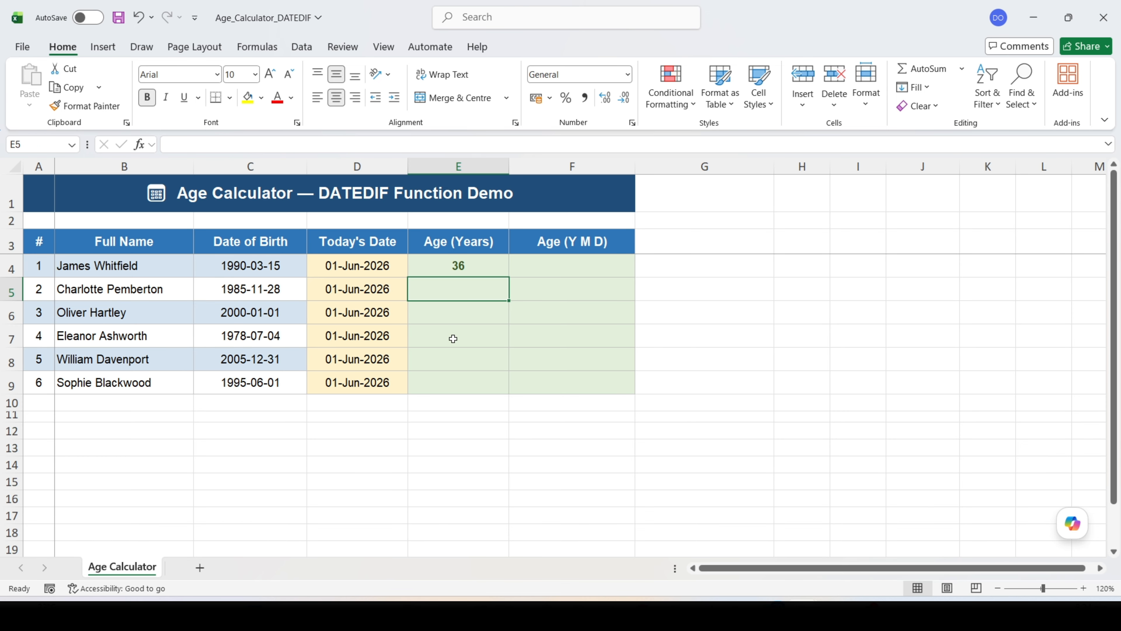
{"action": "left_click", "coordinate": [489, 271]}
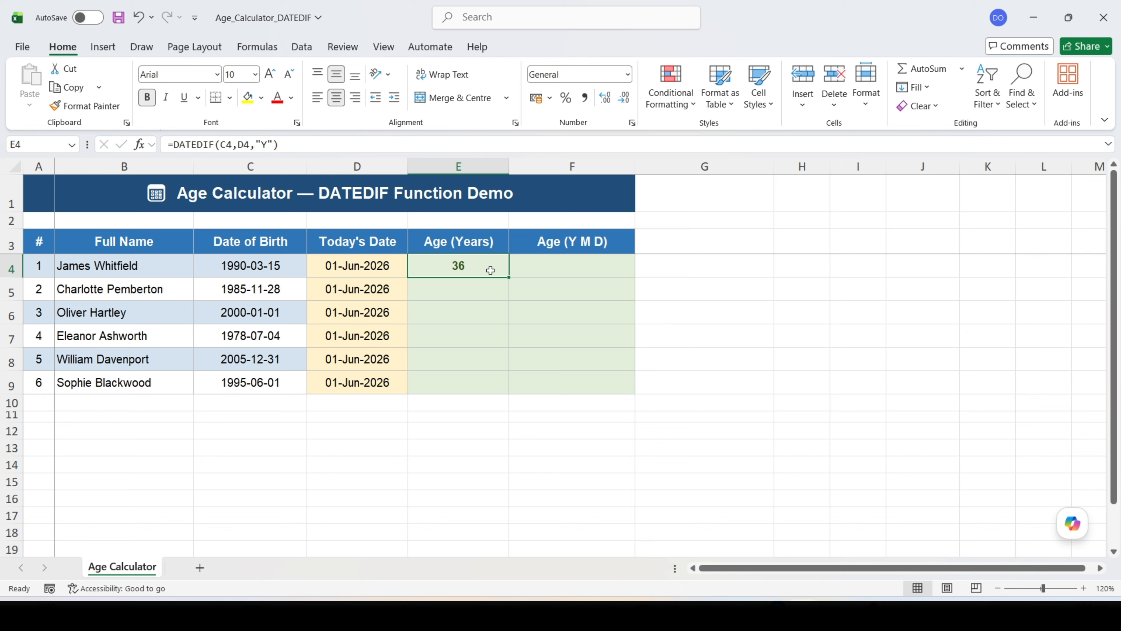
{"action": "double_click", "coordinate": [511, 280]}
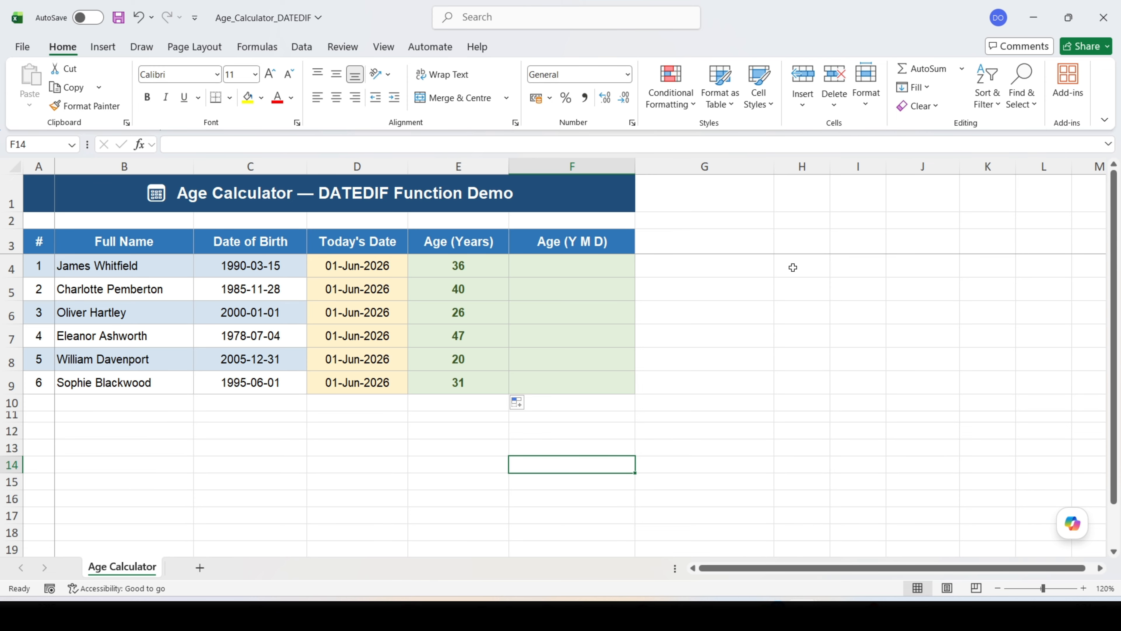
Enter the alternative age formula =(TODAY()-C4)/365 in the empty cell H4 beside the table.
{"action": "left_click", "coordinate": [793, 267]}
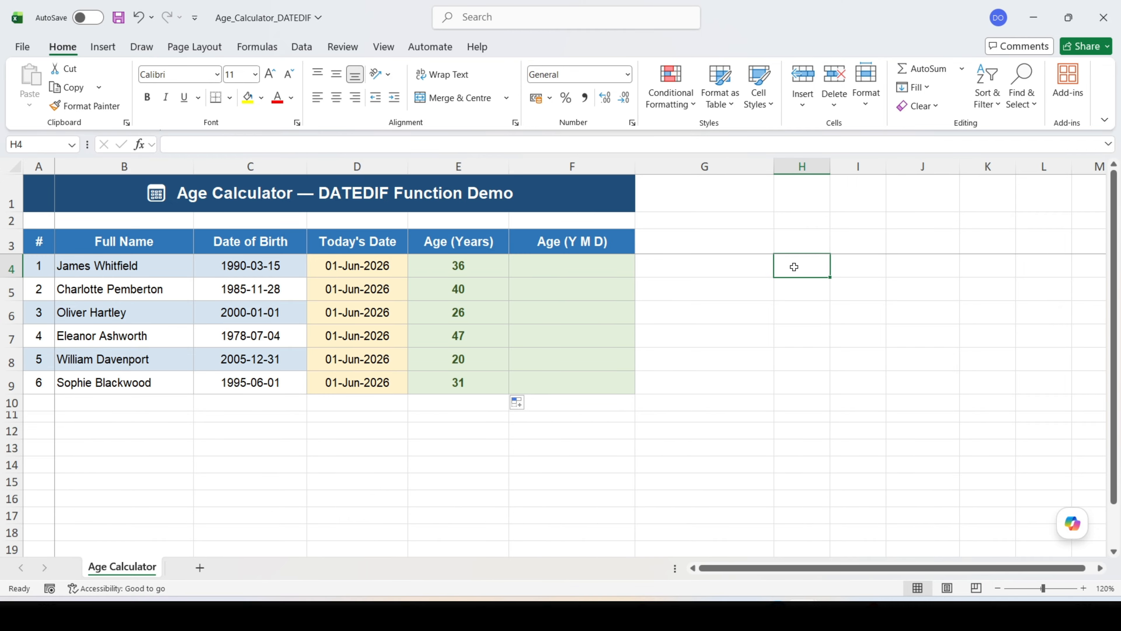
{"action": "type", "text": "=(toda"}
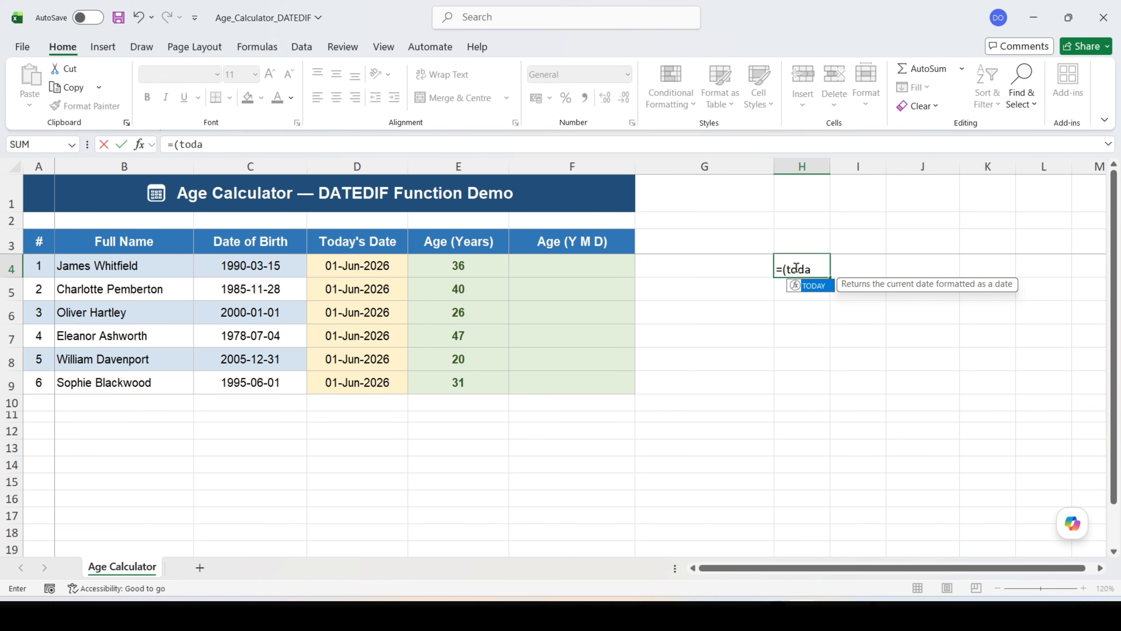
{"action": "double_click", "coordinate": [812, 286]}
{"action": "type", "text": ")-"}
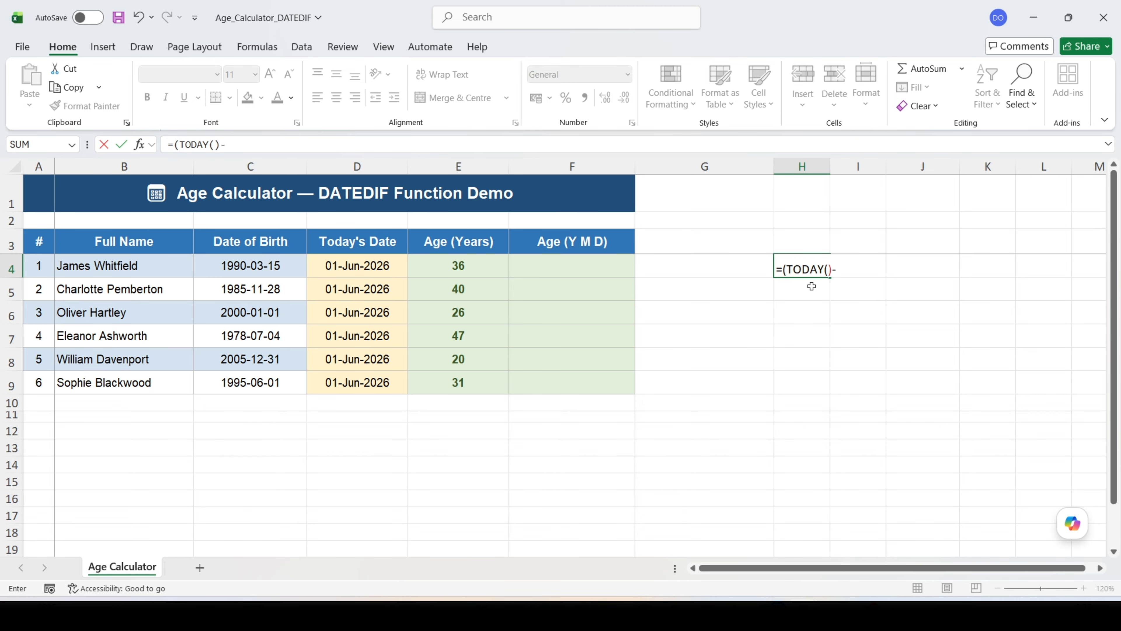
{"action": "left_click", "coordinate": [252, 270]}
{"action": "type", "text": ")"}
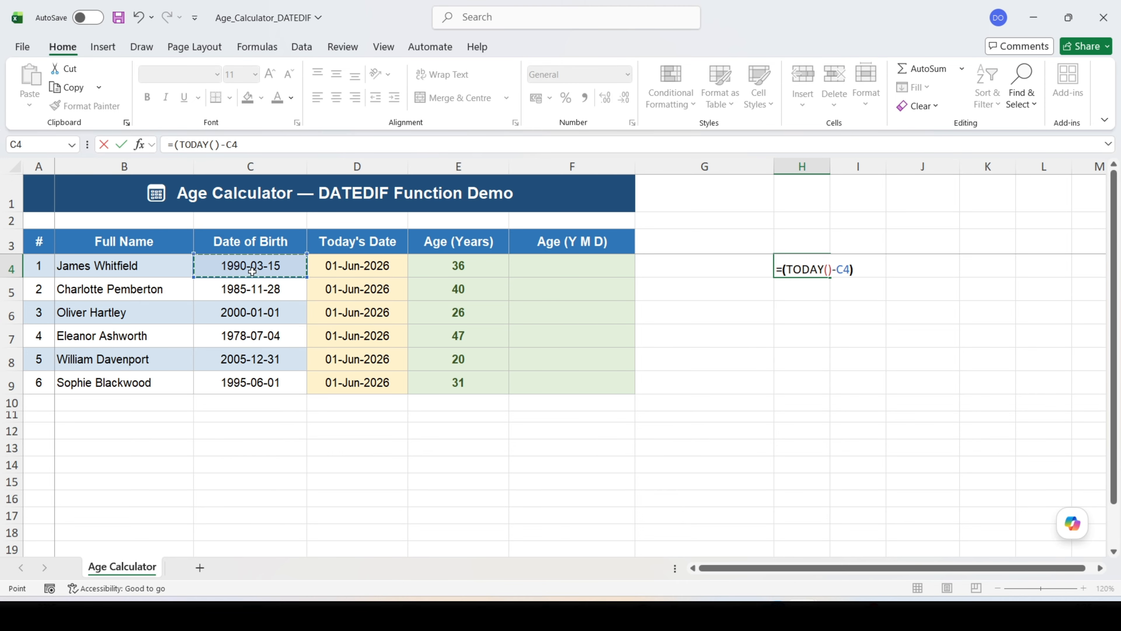
{"action": "type", "text": "/365"}
{"action": "key", "text": "Return"}
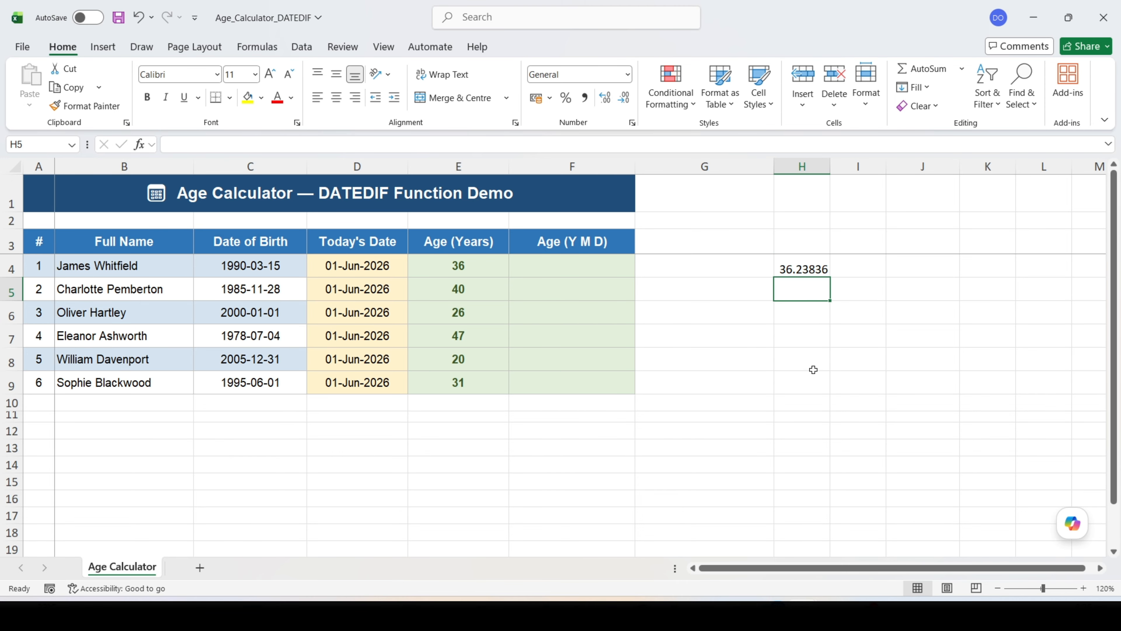
Fill the division-based age formula from H4 down through H9 for comparison with the DATEDIF ages.
{"action": "left_click", "coordinate": [818, 265]}
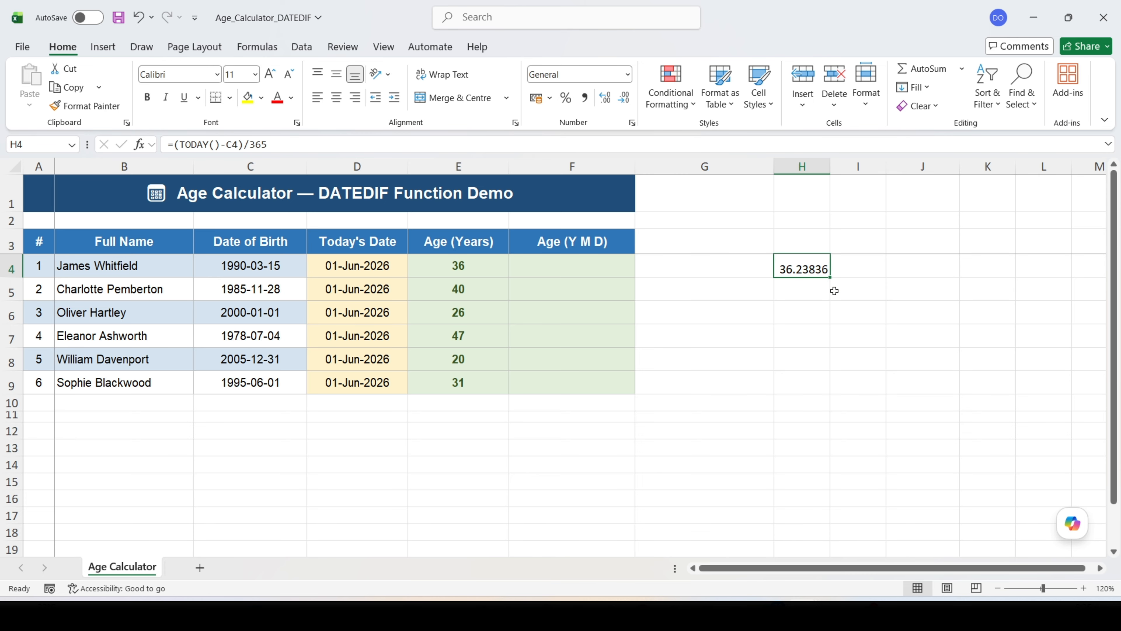
{"action": "left_click_drag", "start_coordinate": [833, 277], "coordinate": [830, 396]}
{"action": "left_click", "coordinate": [883, 378]}
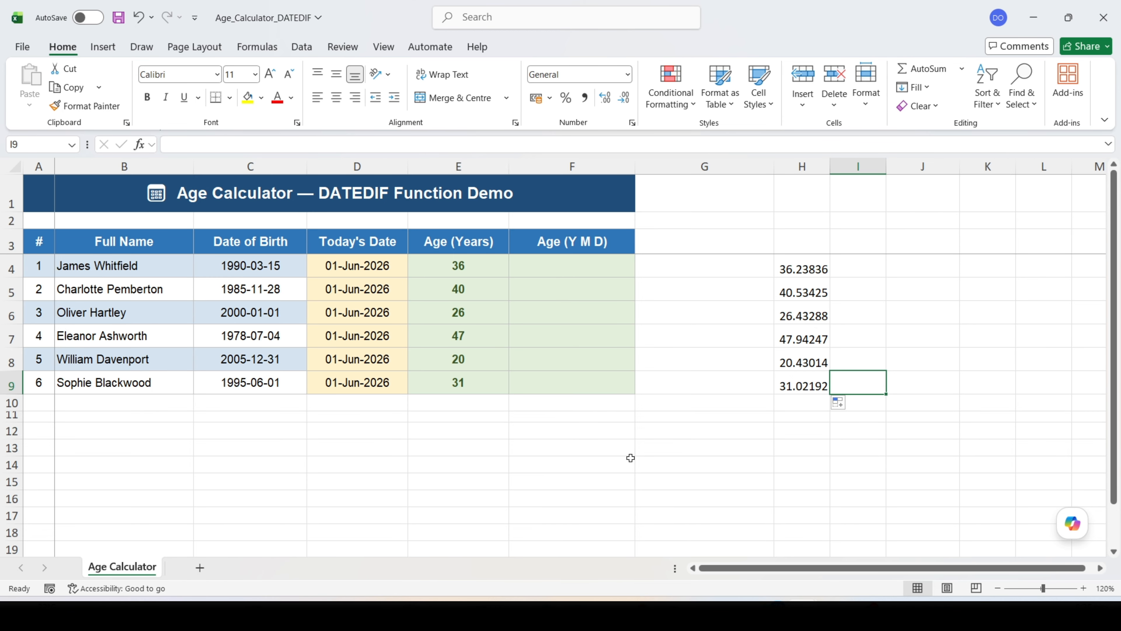
{"action": "left_click", "coordinate": [851, 459]}
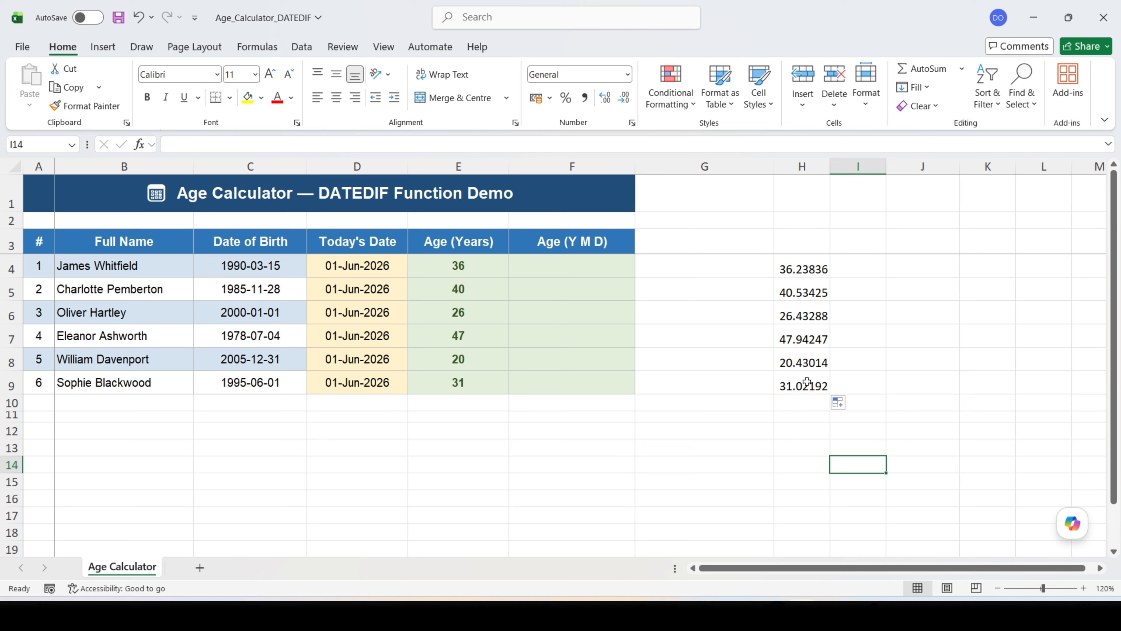
Clear the comparison age formulas from H4 through H9.
{"action": "left_click_drag", "start_coordinate": [806, 382], "coordinate": [805, 279]}
{"action": "key", "text": "Delete"}
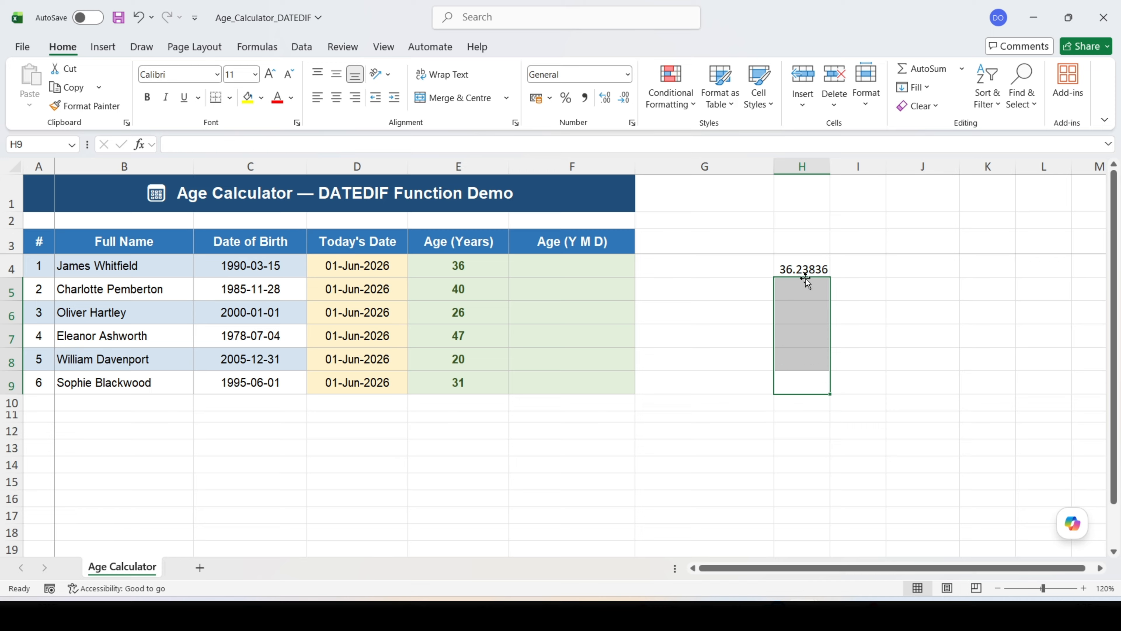
{"action": "left_click", "coordinate": [808, 265]}
{"action": "key", "text": "Delete"}
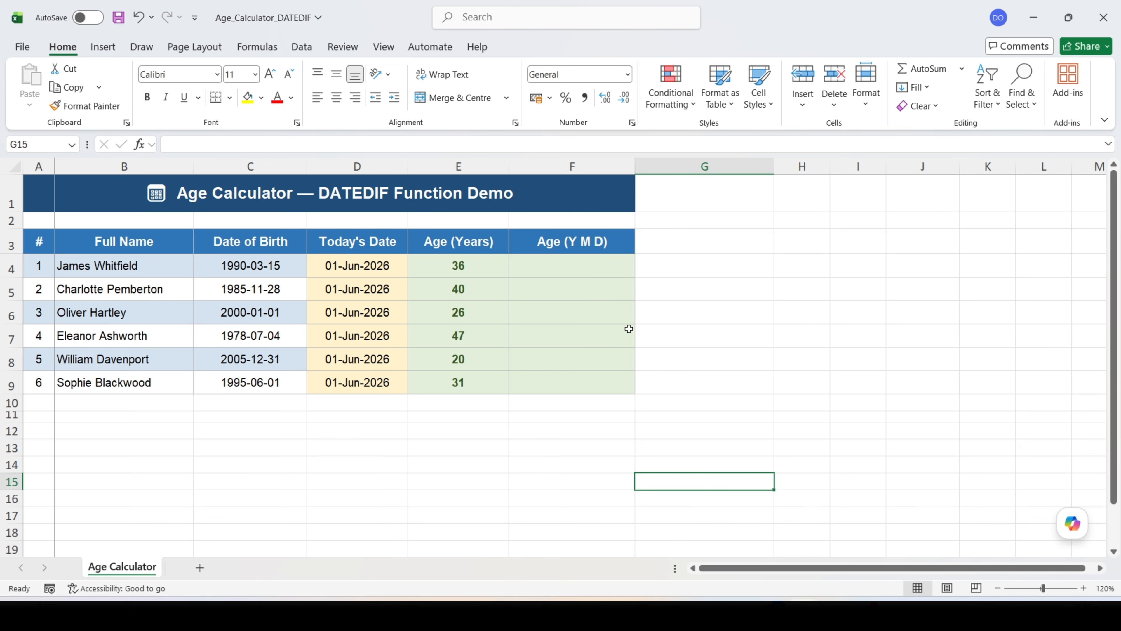
Begin the formula in F4 with the full-years part =DATEDIF(C4,D4,"Y") joined to the text label "YRS".
{"action": "left_click", "coordinate": [595, 270]}
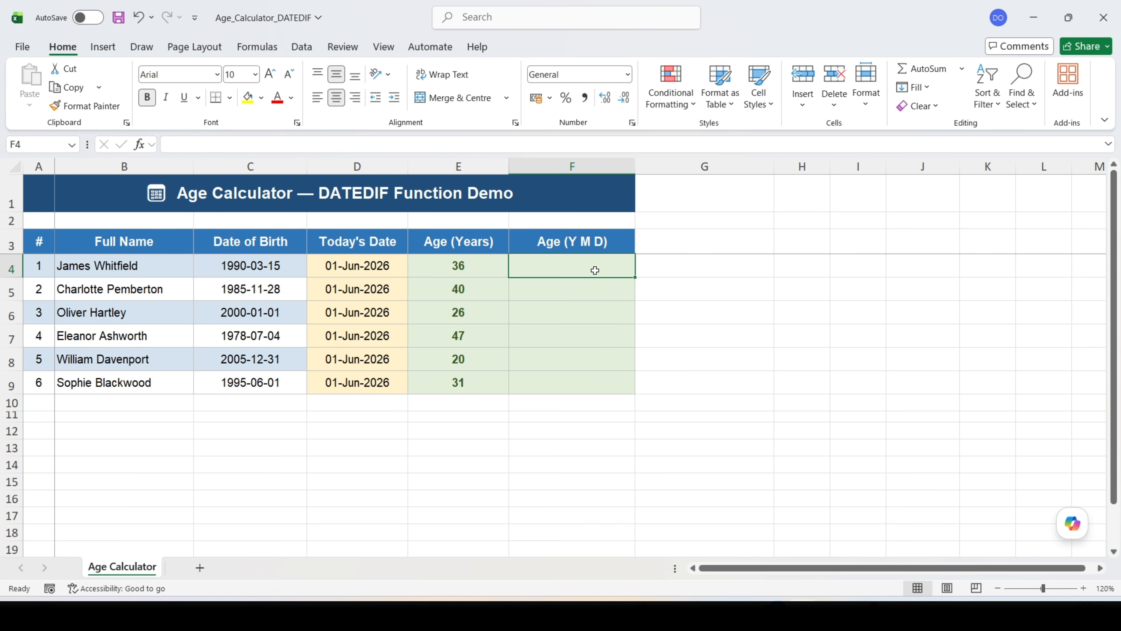
{"action": "type", "text": "=date"}
{"action": "type", "text": "dif"}
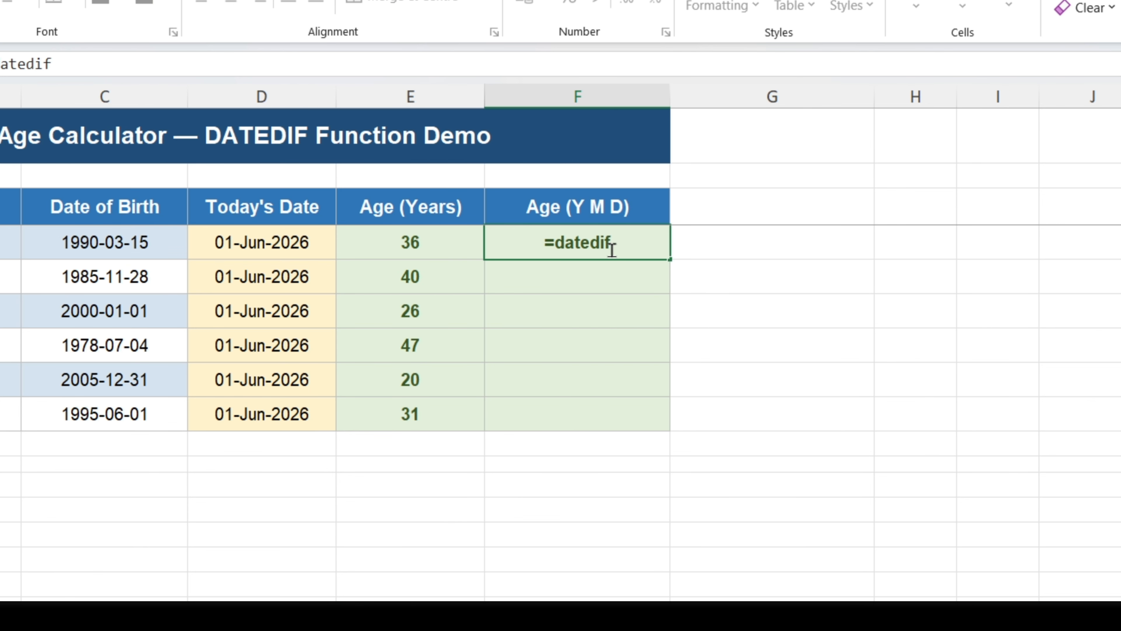
{"action": "type", "text": "("}
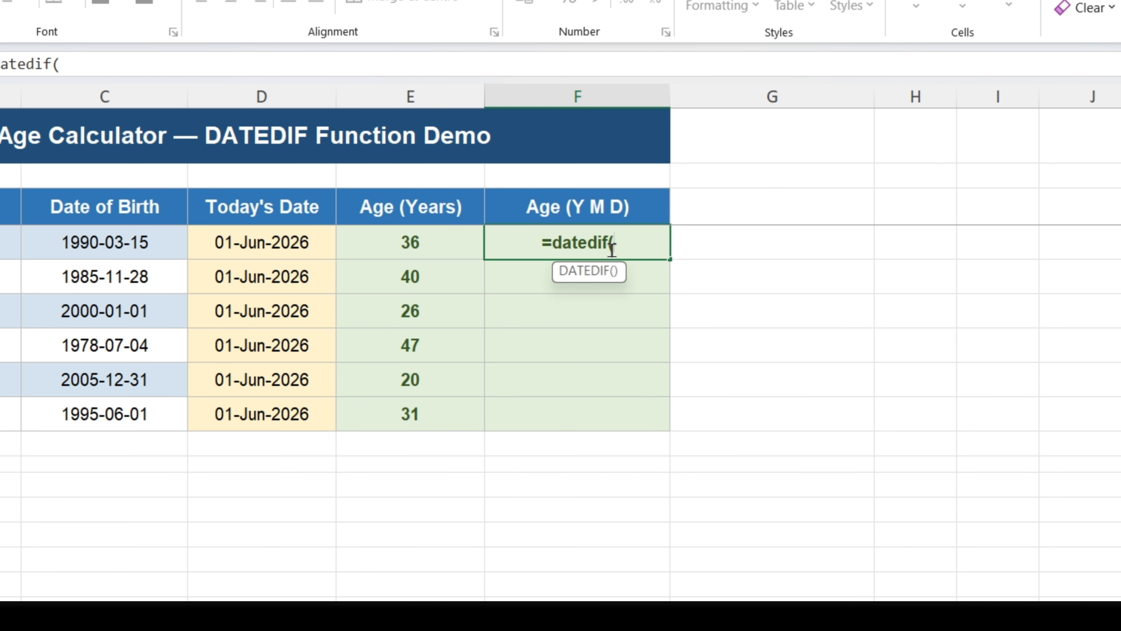
{"action": "left_click", "coordinate": [109, 239]}
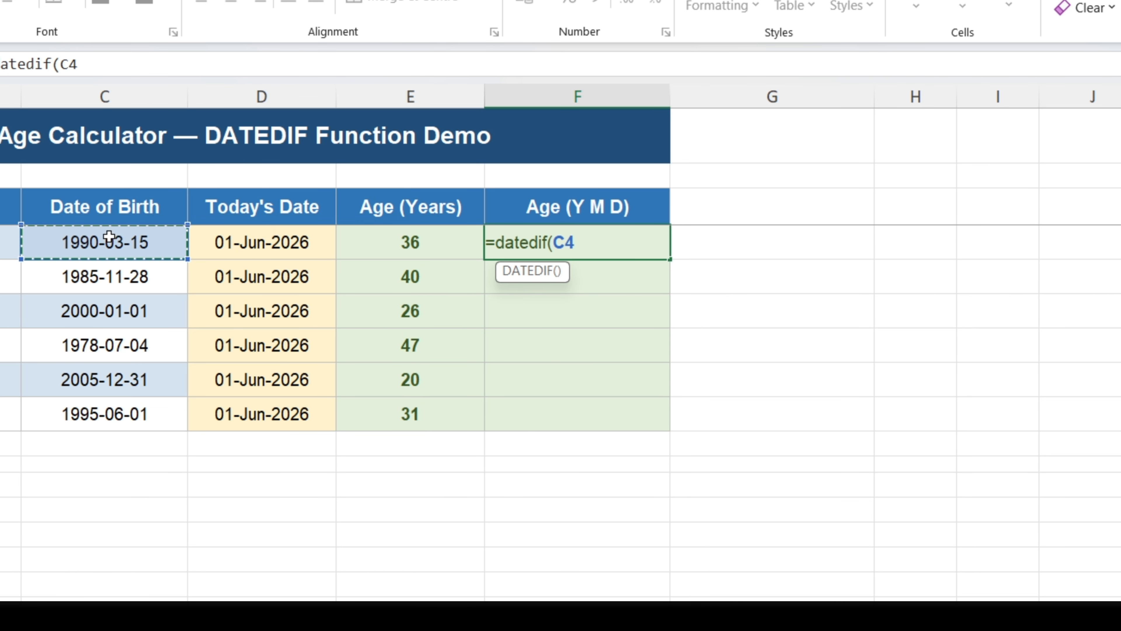
{"action": "type", "text": ","}
{"action": "left_click", "coordinate": [250, 238]}
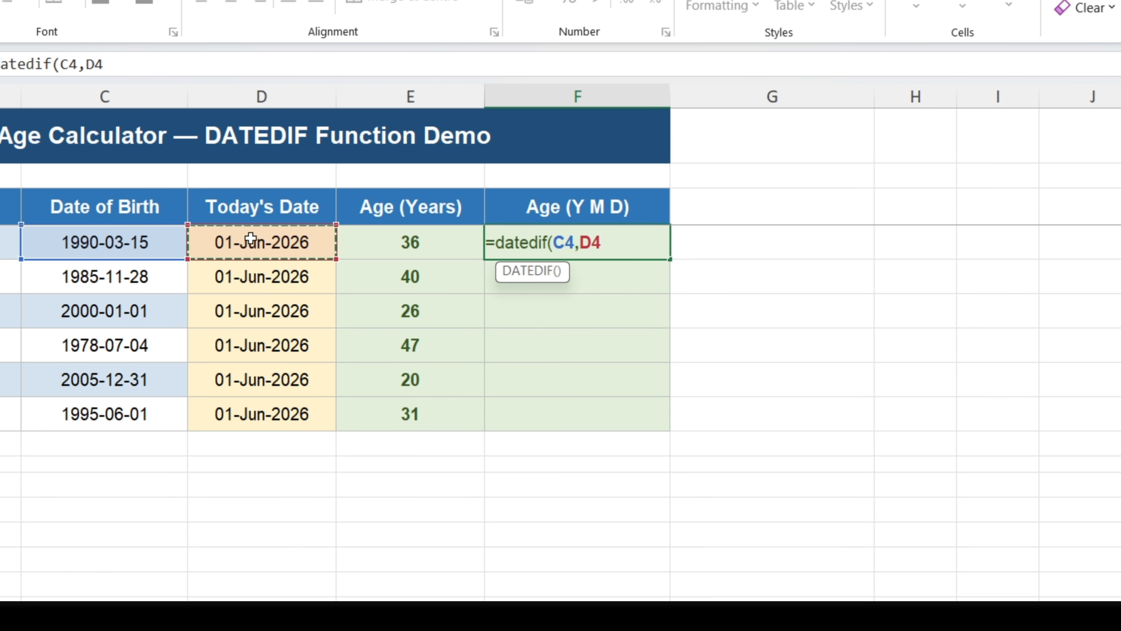
{"action": "type", "text": ",\""}
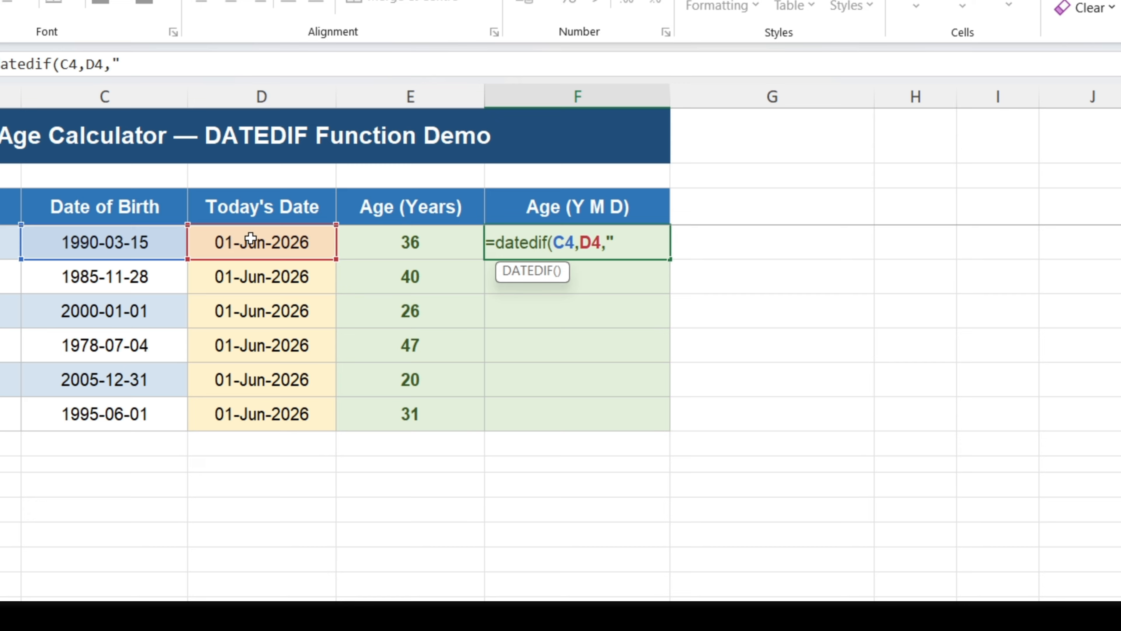
{"action": "type", "text": "Y\")&"}
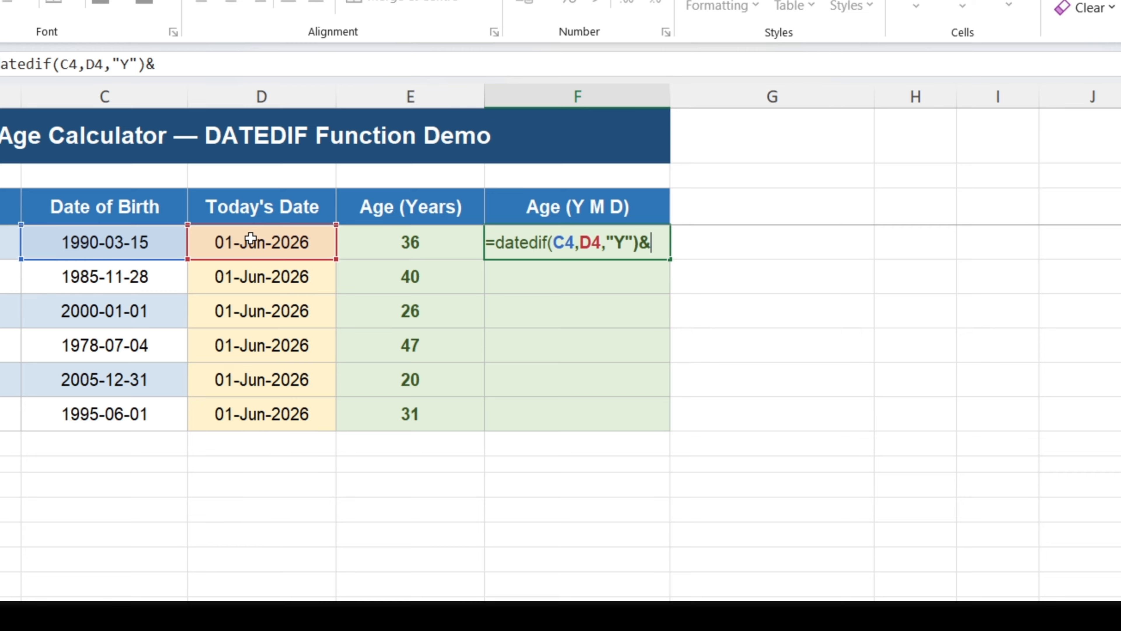
{"action": "type", "text": "\"YRS"}
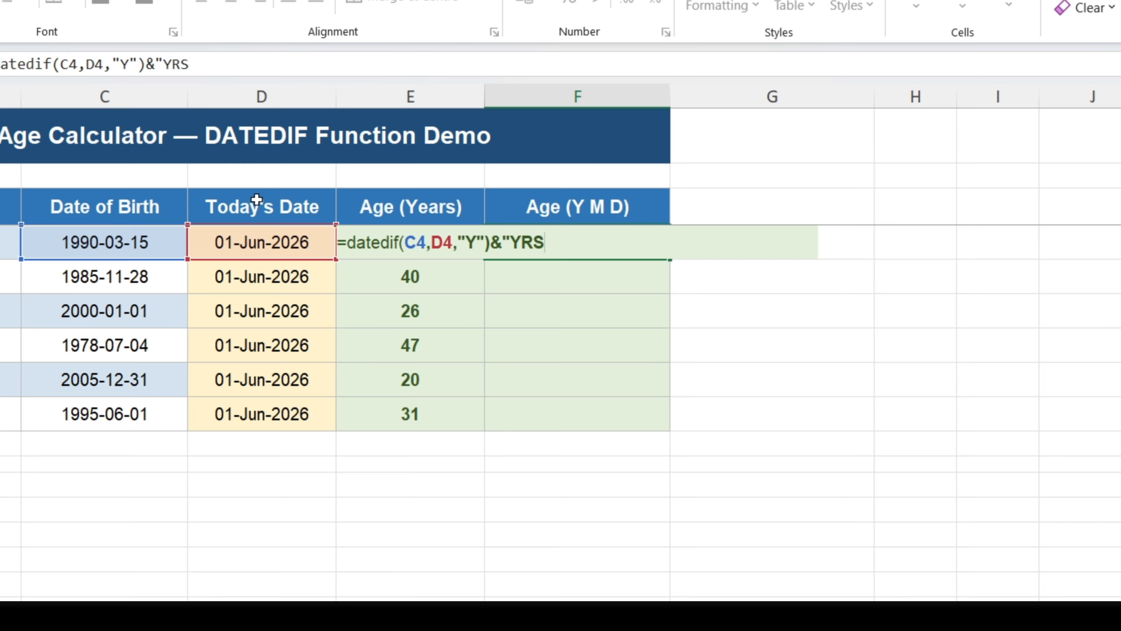
Append the remaining-months part &DATEDIF(C4,D4,"YM") to the formula in F4.
{"action": "type", "text": "\"&da"}
{"action": "type", "text": "tedif"}
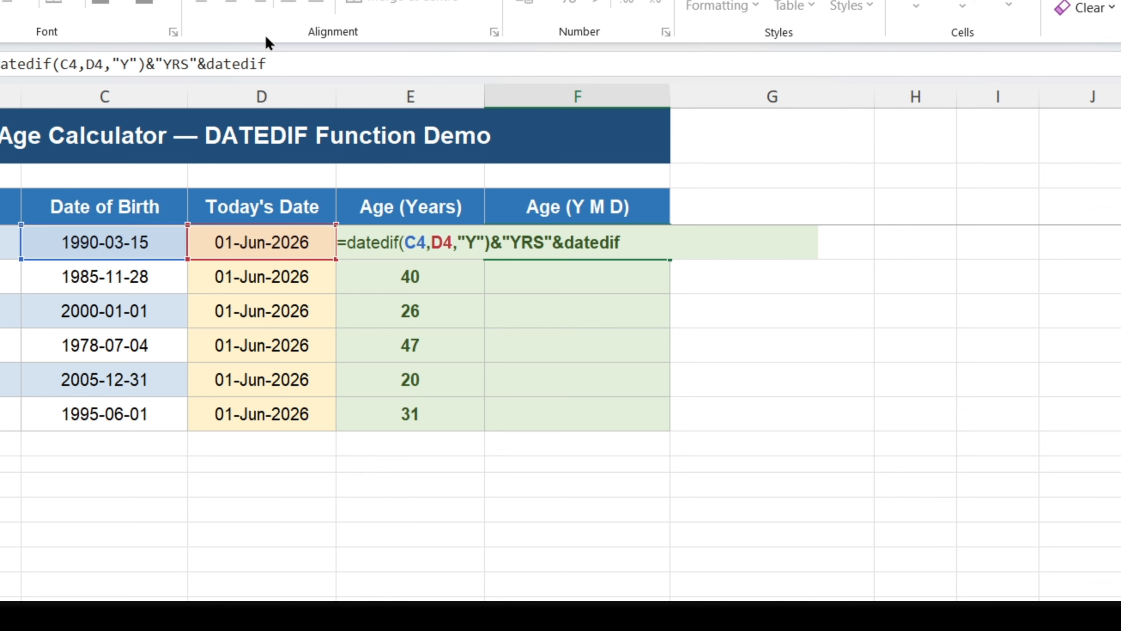
{"action": "type", "text": "("}
{"action": "left_click", "coordinate": [127, 245]}
{"action": "type", "text": ","}
{"action": "left_click", "coordinate": [247, 242]}
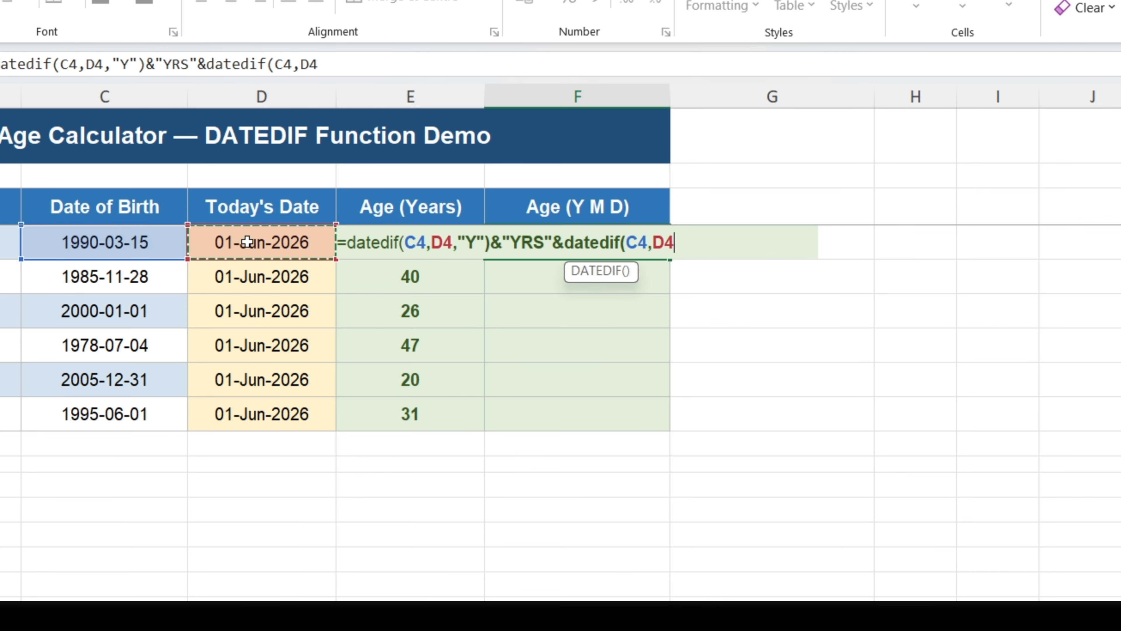
{"action": "type", "text": ",\"YM\")"}
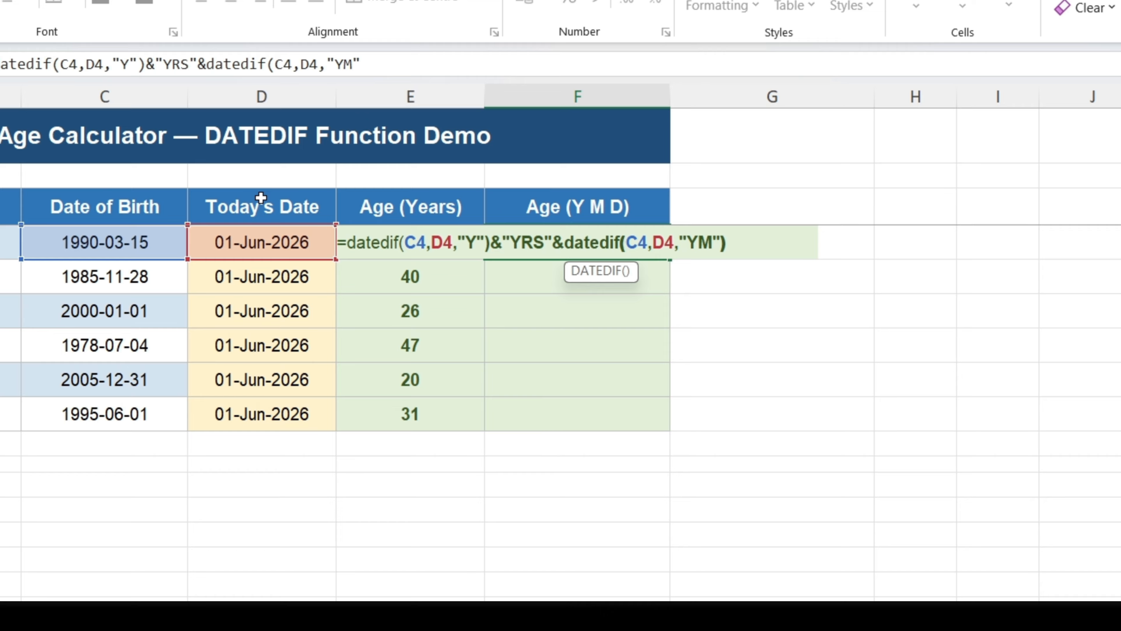
Complete the F4 formula with &DATEDIF(C4,D4,"MD")&" Days", using " Yrs " and " Mo " as the labels after the years and months parts.
{"action": "type", "text": "&datedif("}
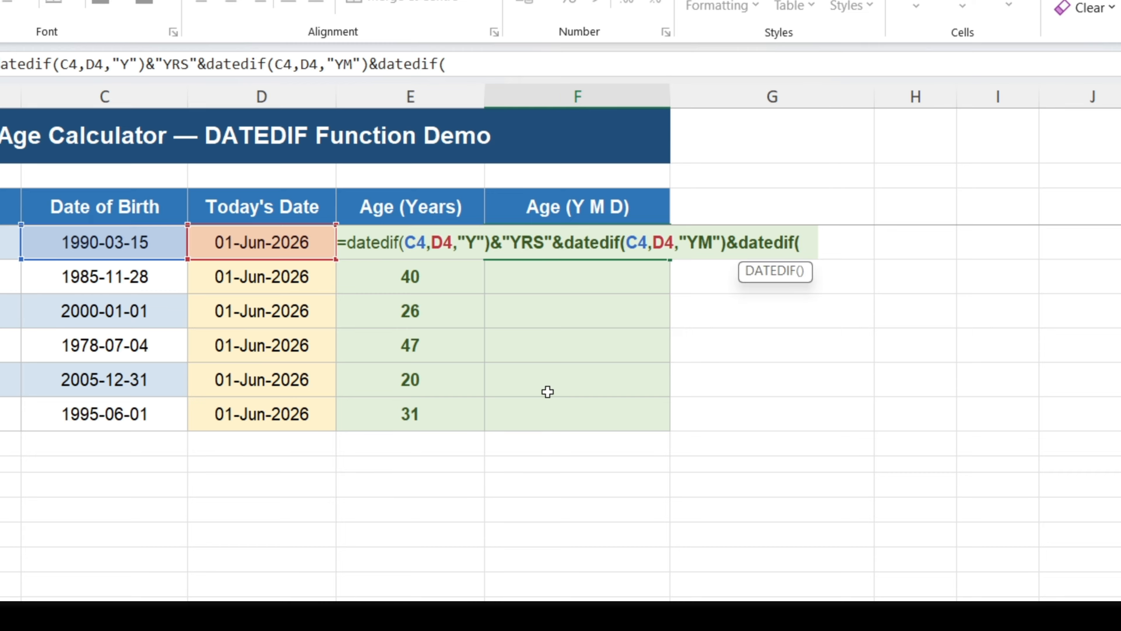
{"action": "left_click", "coordinate": [147, 243]}
{"action": "type", "text": ","}
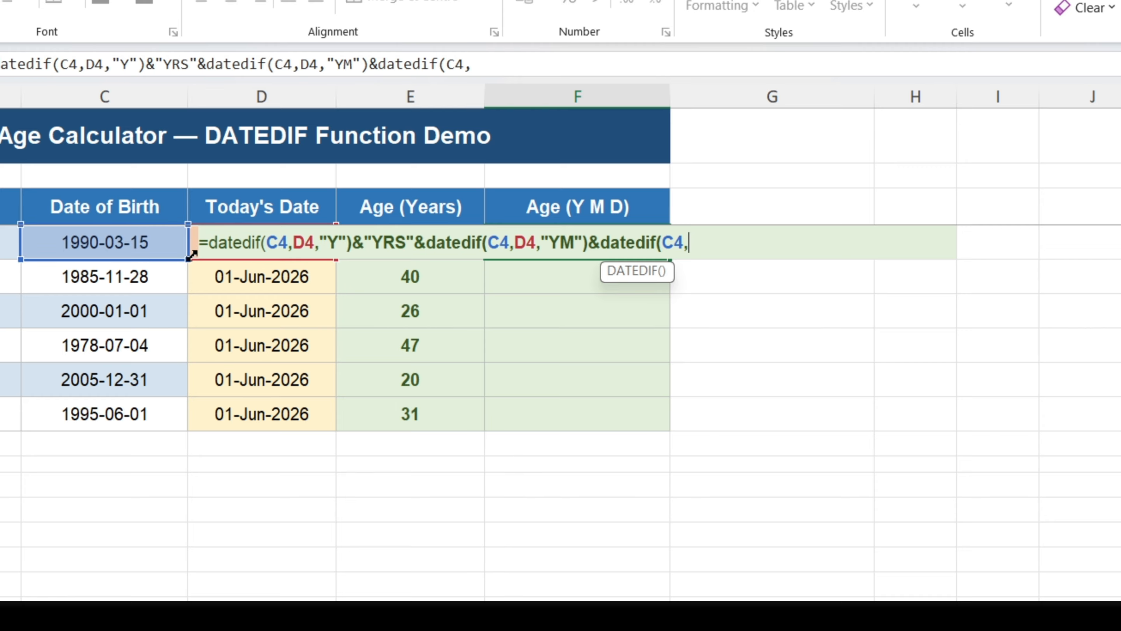
{"action": "type", "text": "D4,"}
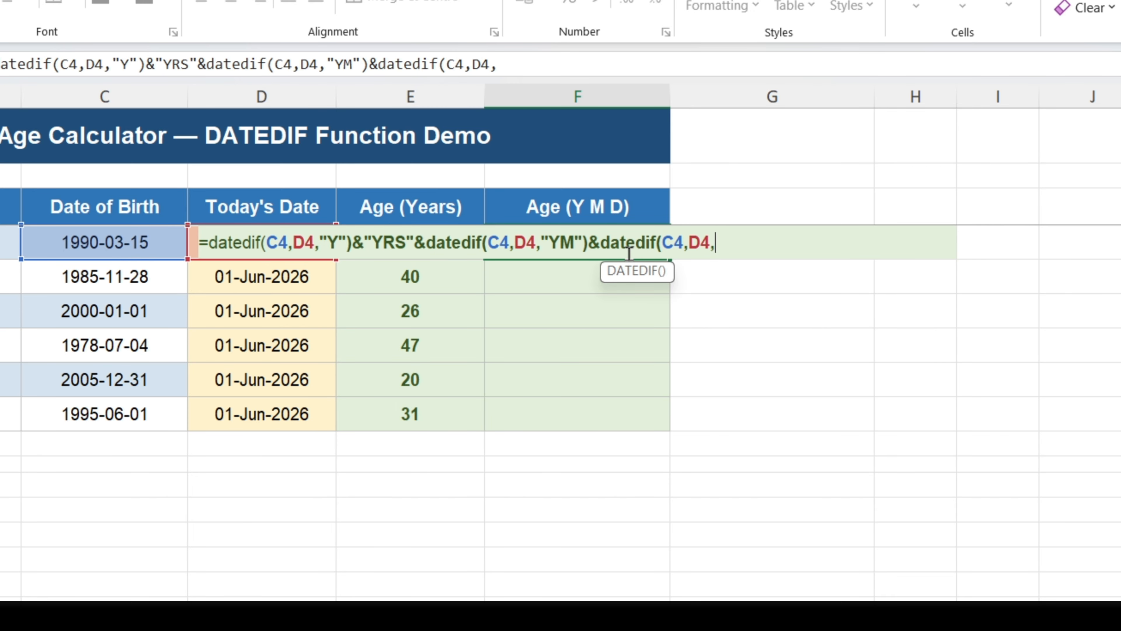
{"action": "type", "text": "\"MD\")"}
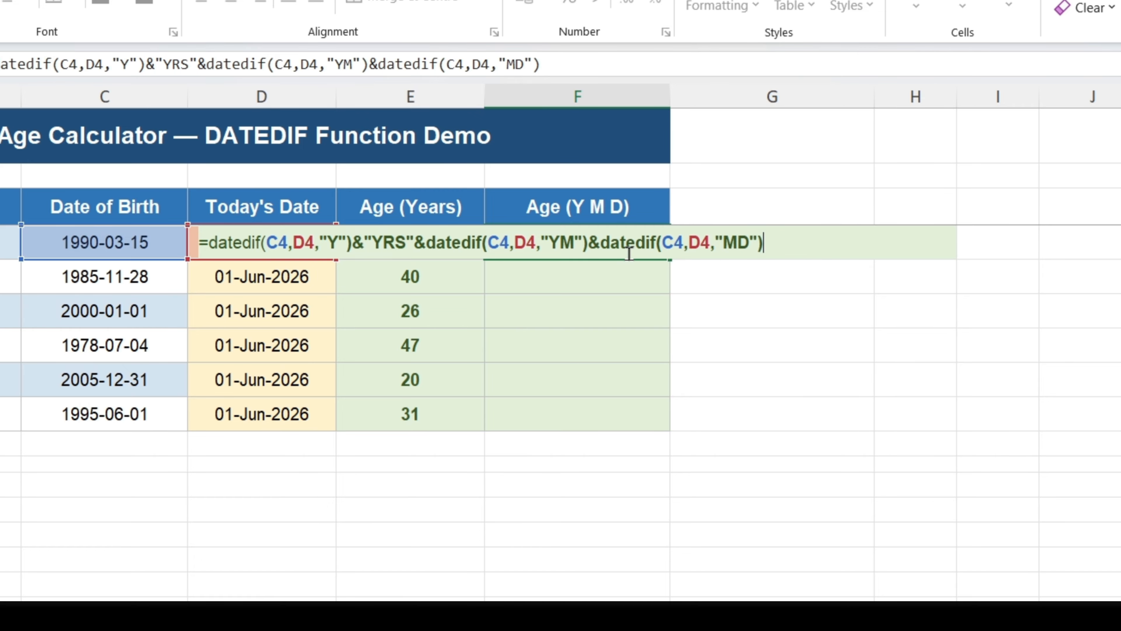
{"action": "type", "text": "&"}
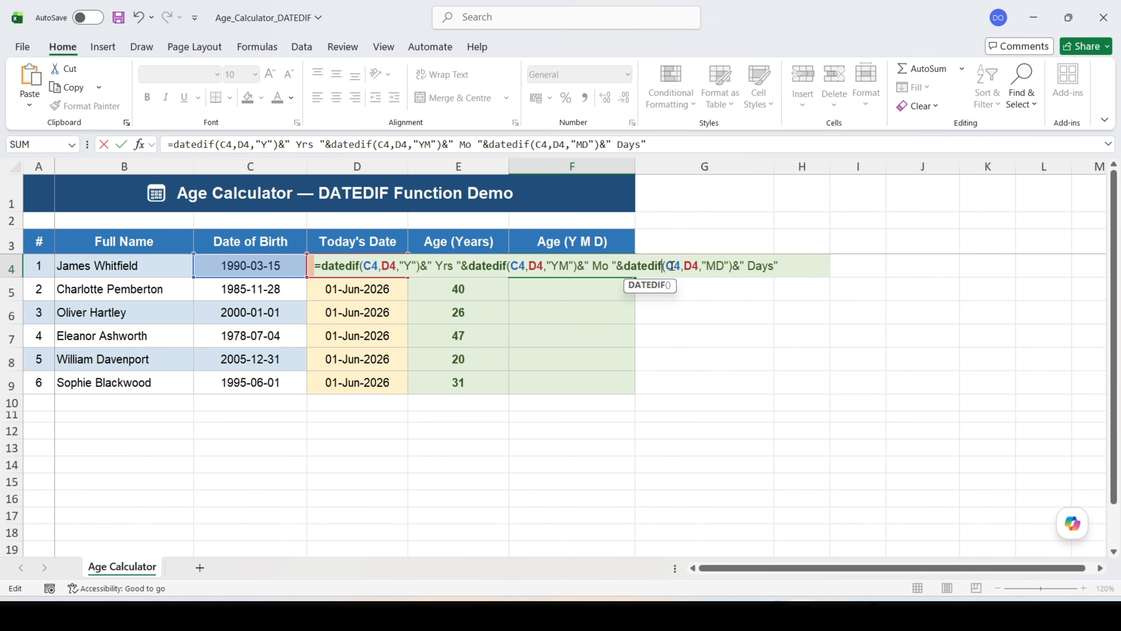
{"action": "key", "text": "Return"}
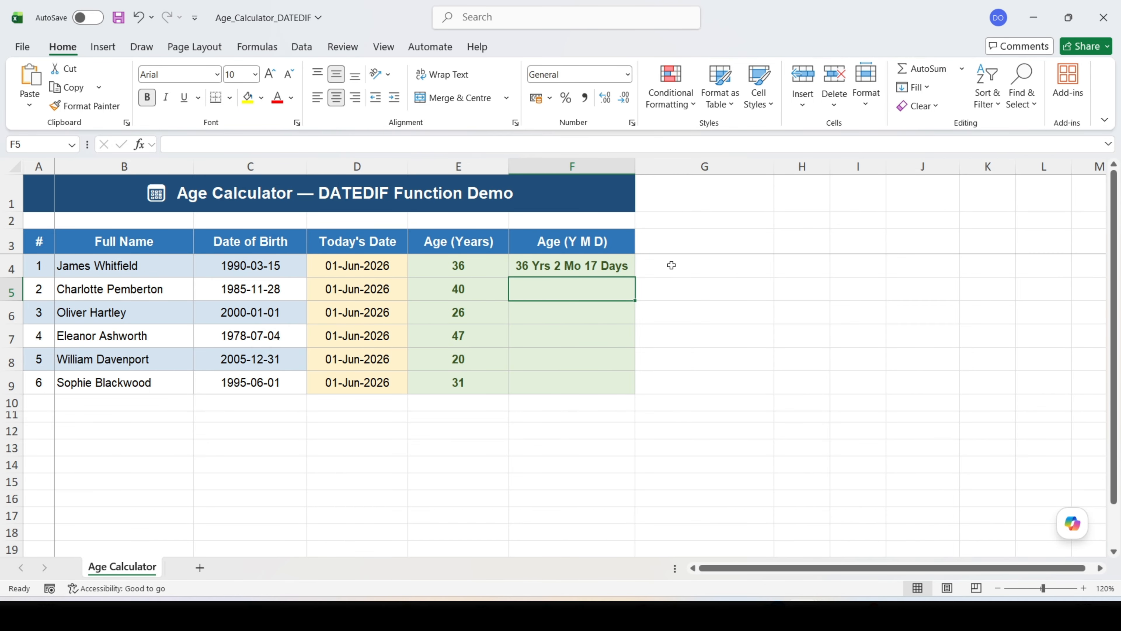
Fill the years, months and days formula from F4 down through F9.
{"action": "left_click", "coordinate": [609, 268]}
{"action": "left_click_drag", "start_coordinate": [636, 277], "coordinate": [638, 394]}
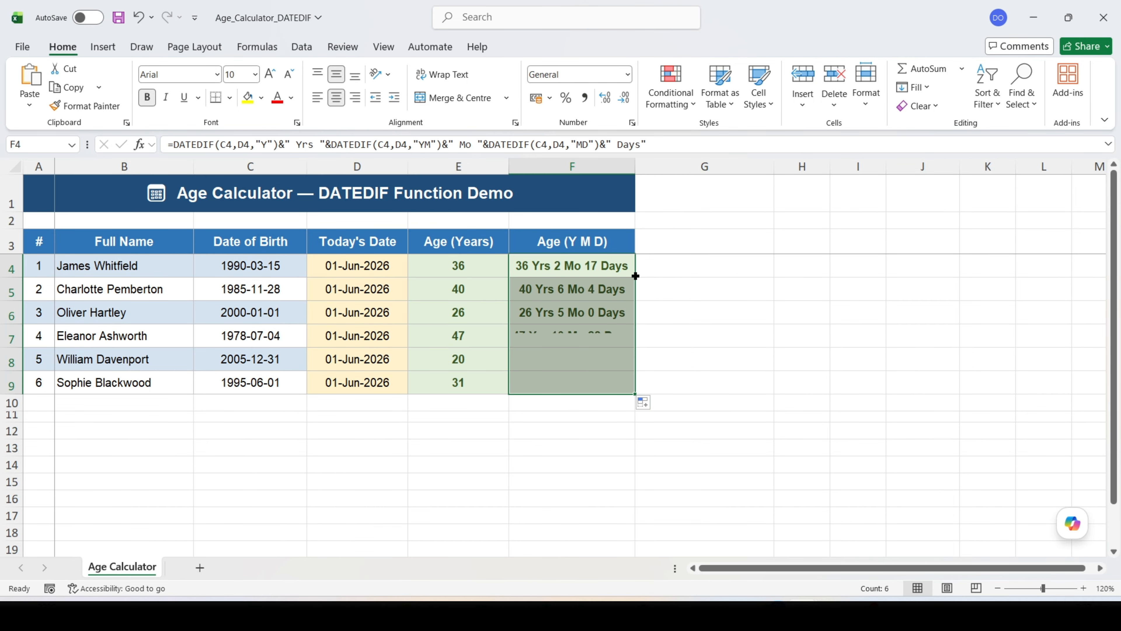
{"action": "left_click", "coordinate": [1006, 392]}
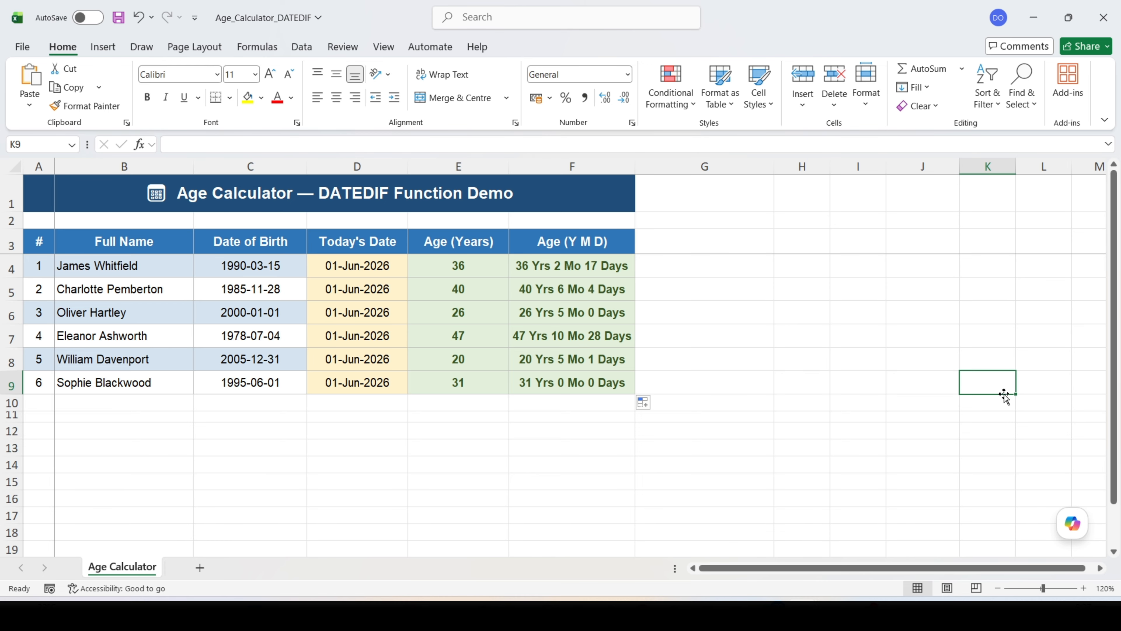